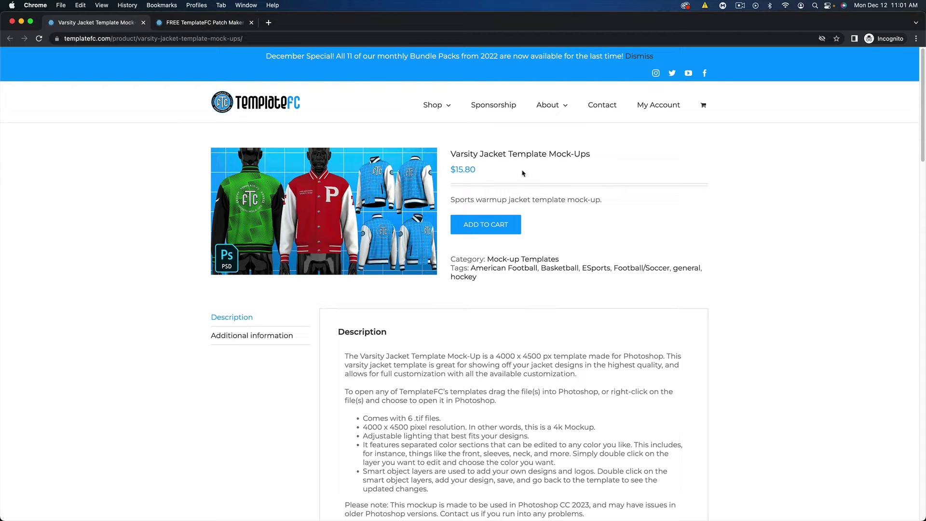
Step: Glance at the free patch maker page, then scroll through the varsity jacket template's front/back views
click(176, 23)
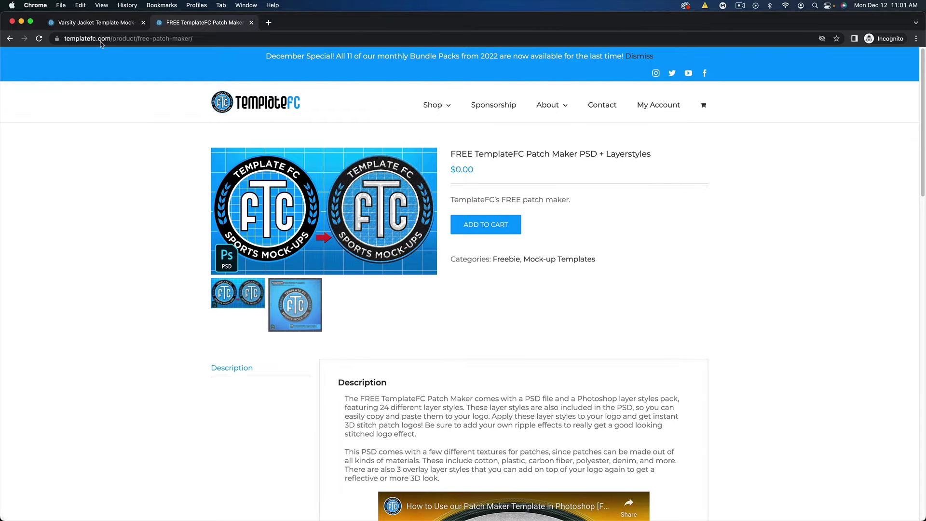
click(82, 23)
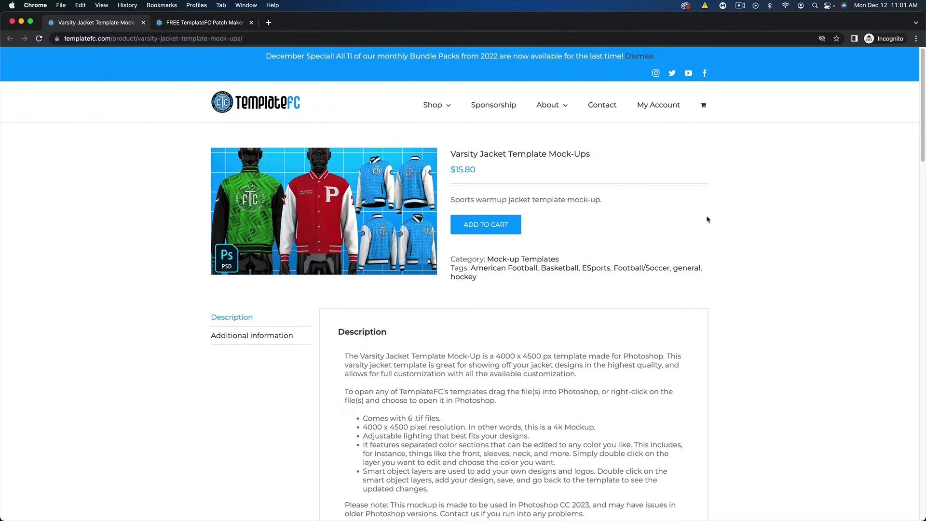
scroll(736, 231, down, 3)
scroll(741, 247, down, 7)
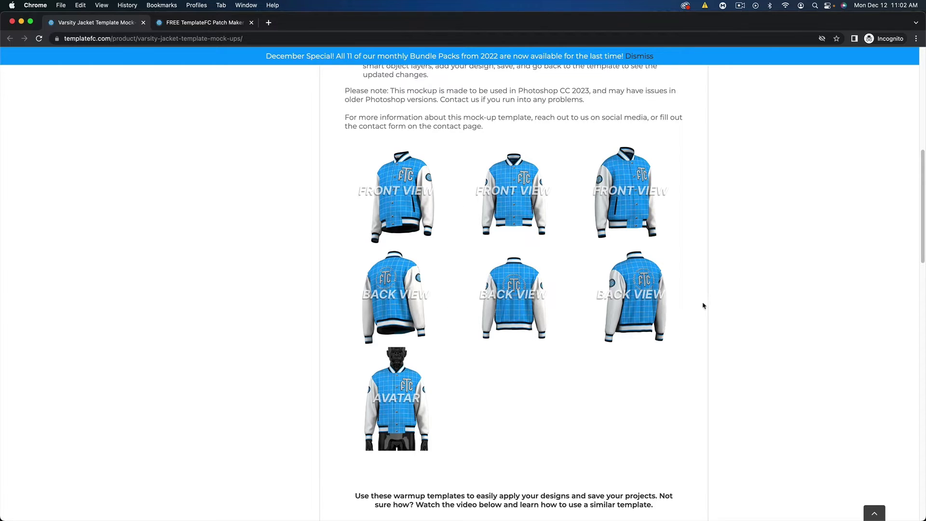
scroll(409, 407, up, 1)
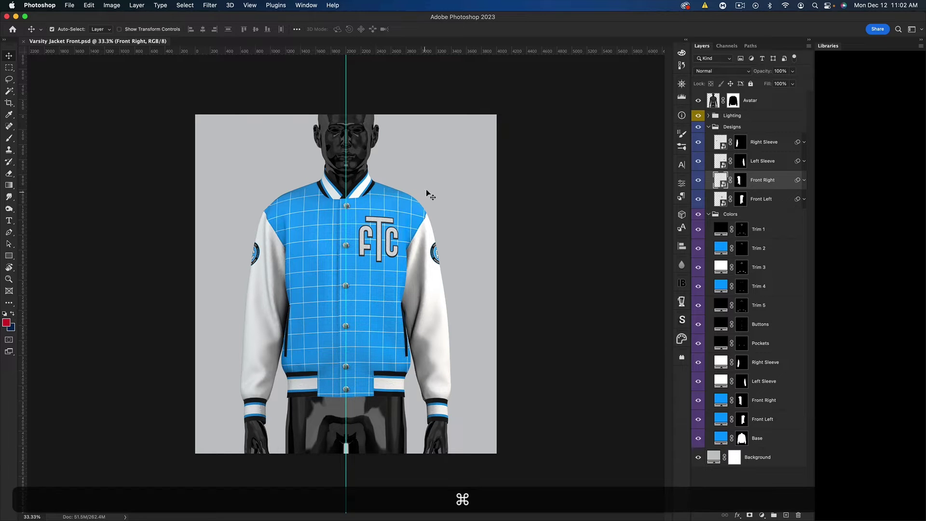
Step: Hide the guide overlays and toggle the Avatar mannequin layer off and on to compare
mouse_move(330, 159)
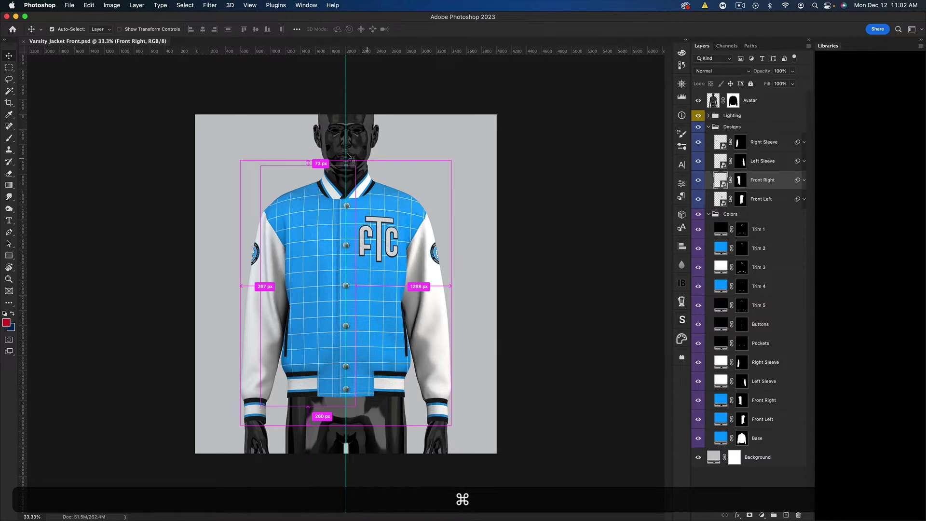
key(super+h)
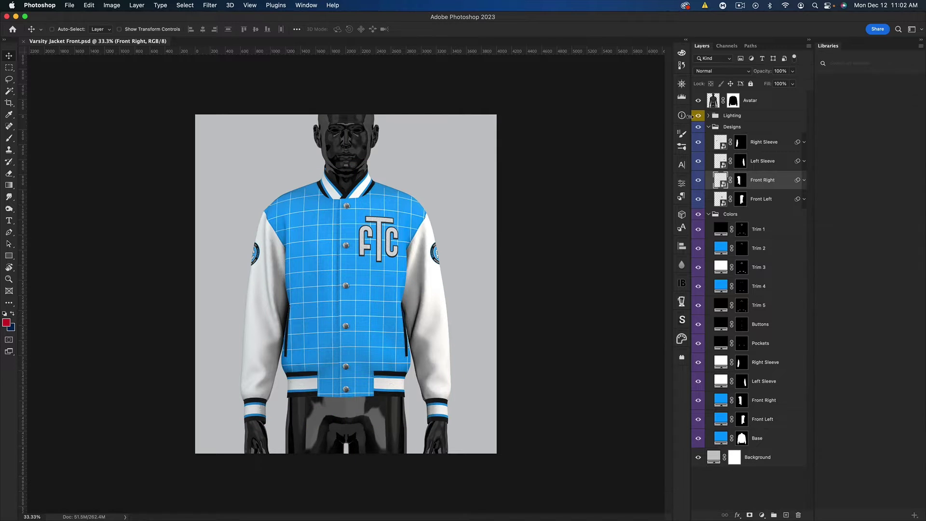
click(699, 101)
click(699, 101)
click(699, 101)
click(699, 101)
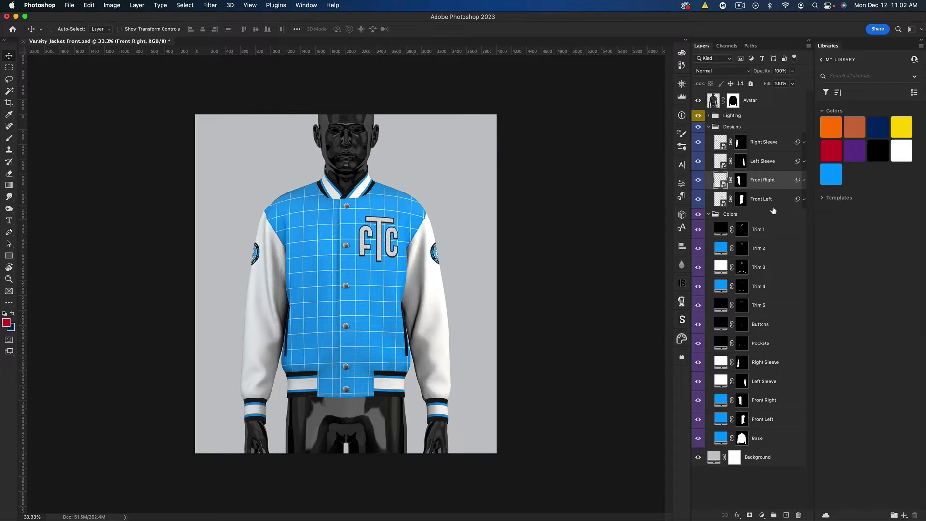
Step: Fit the mockup to the window and compare the jacket with Button Lighting hidden and shown
key(super)
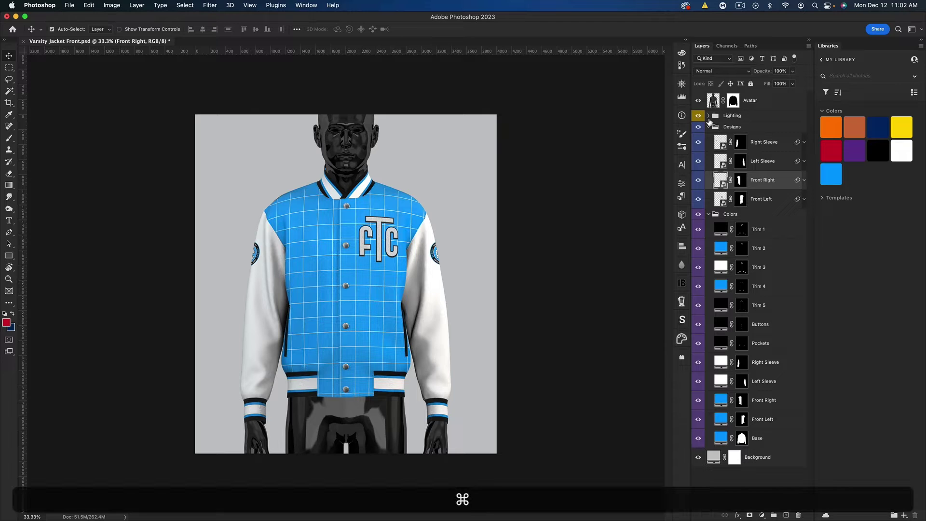
key(super+0)
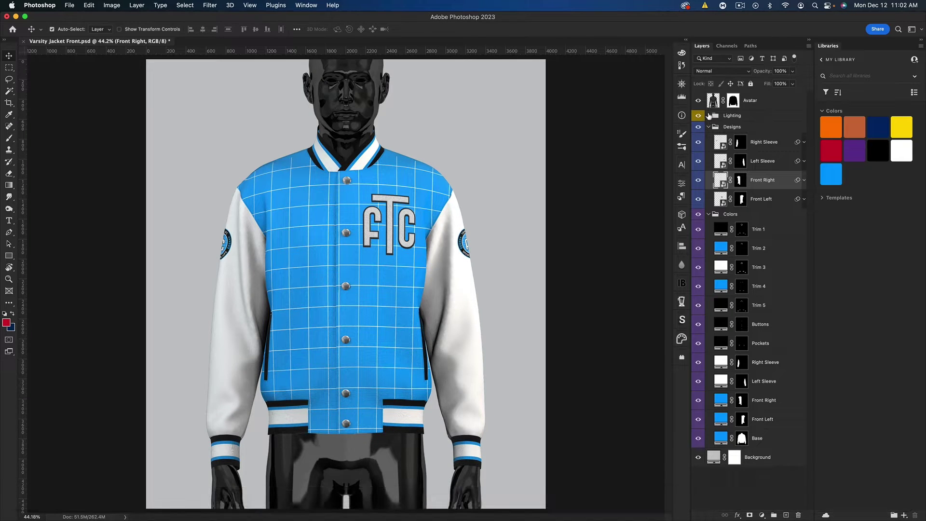
click(708, 116)
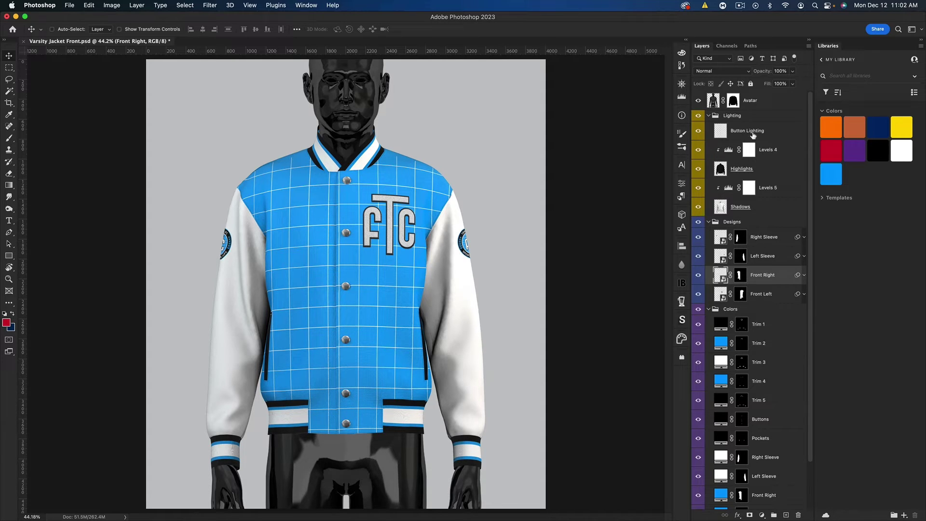
click(697, 133)
click(699, 132)
Step: Toggle the Levels 4 and Levels 5 adjustments, inspect the Levels 4 settings, then collapse Lighting
click(698, 152)
click(698, 187)
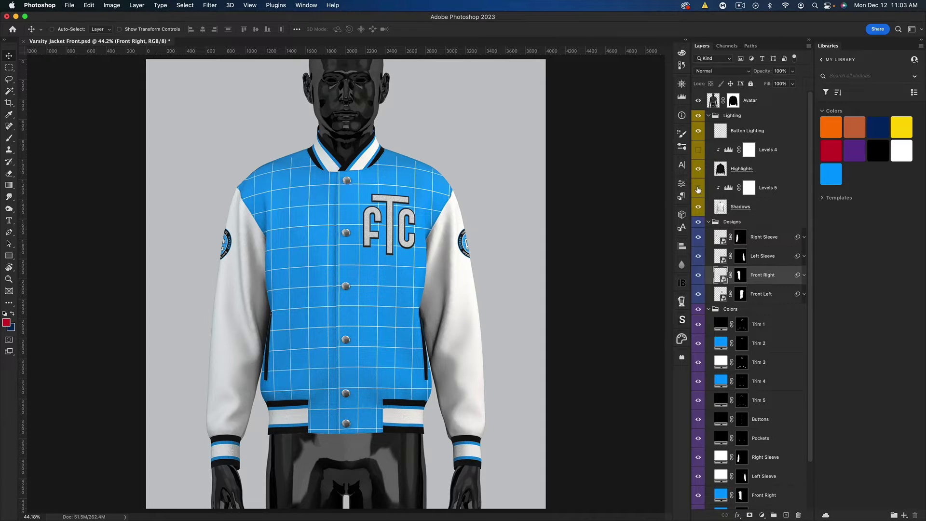
click(699, 150)
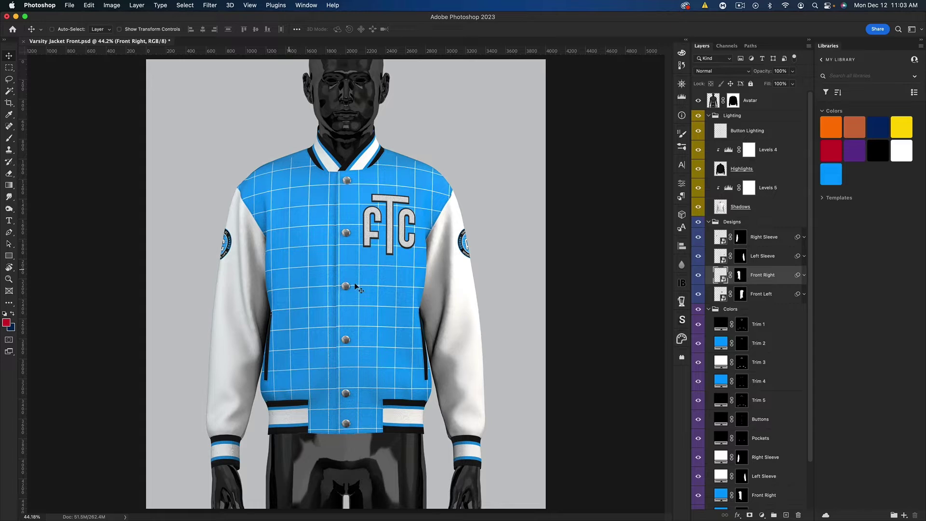
double_click(728, 151)
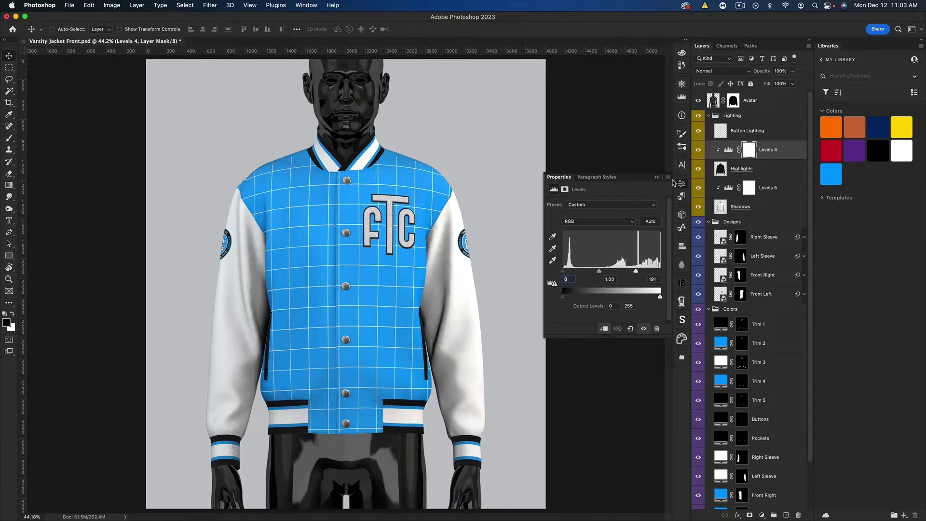
click(657, 177)
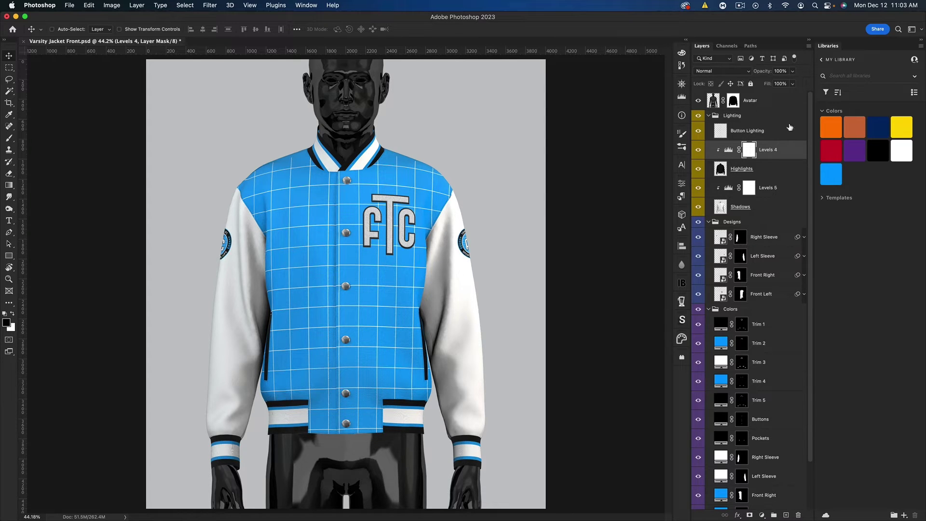
click(709, 117)
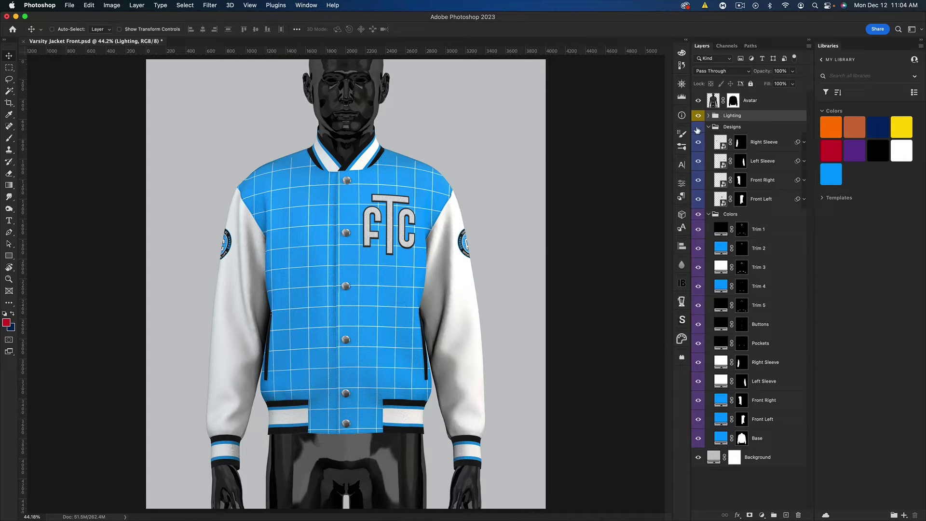
Step: Hide the Designs group's grid, logo and patches, and bring up the Libraries panel
click(697, 127)
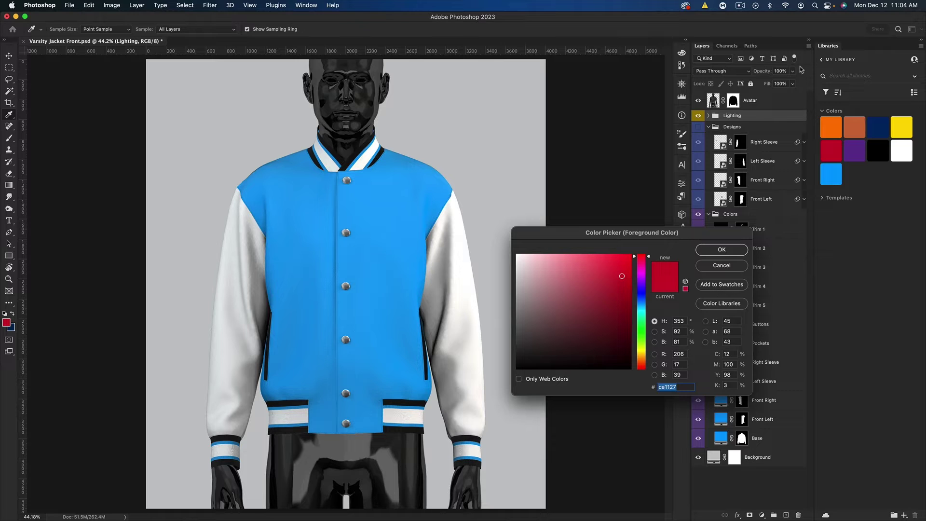
click(719, 266)
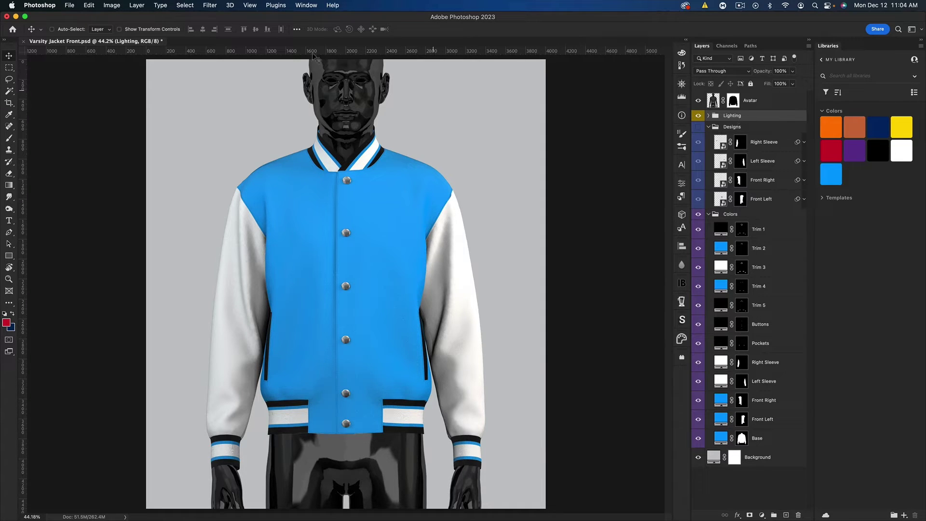
click(306, 5)
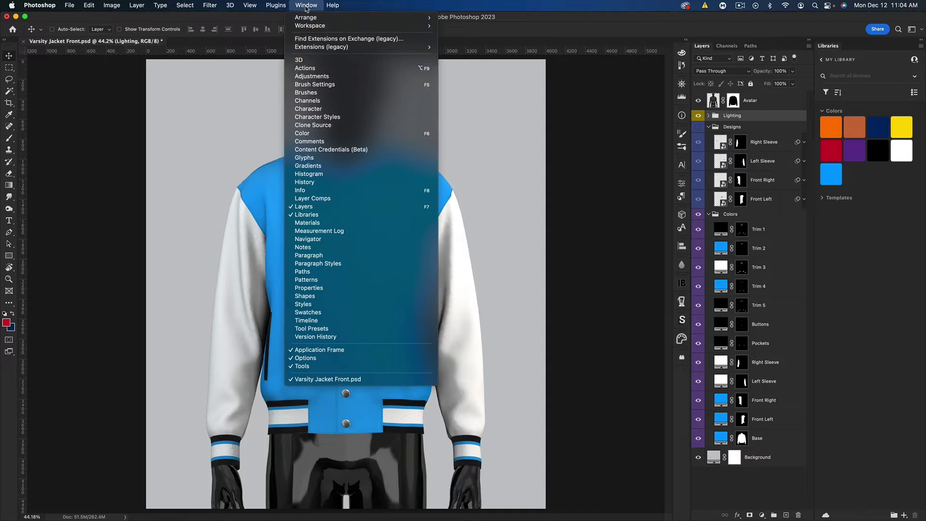
click(345, 216)
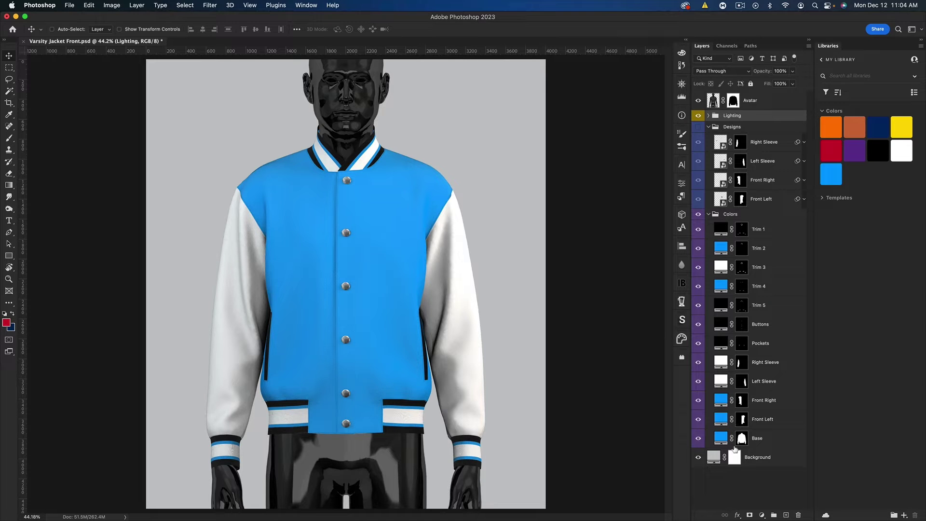
Step: Make the Base fill layer red (ce1127) using the Libraries swatch
double_click(721, 438)
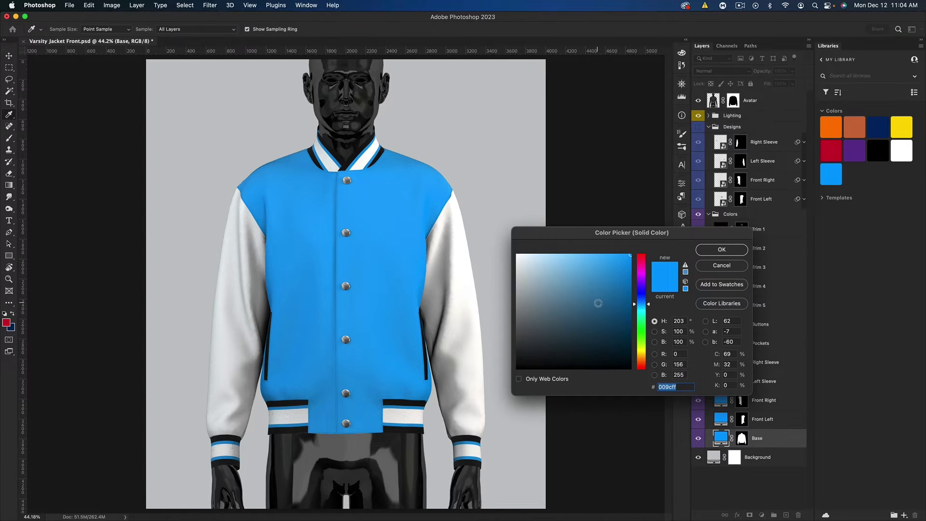
click(625, 291)
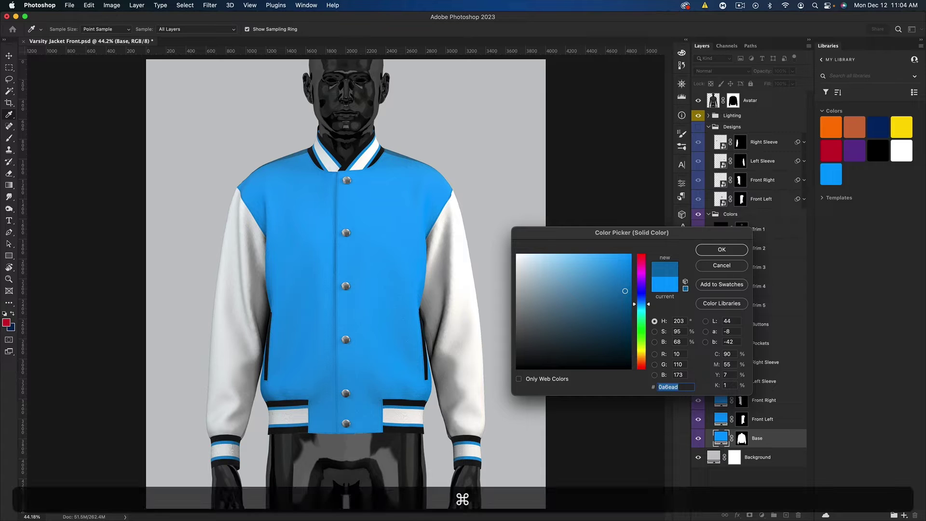
click(6, 323)
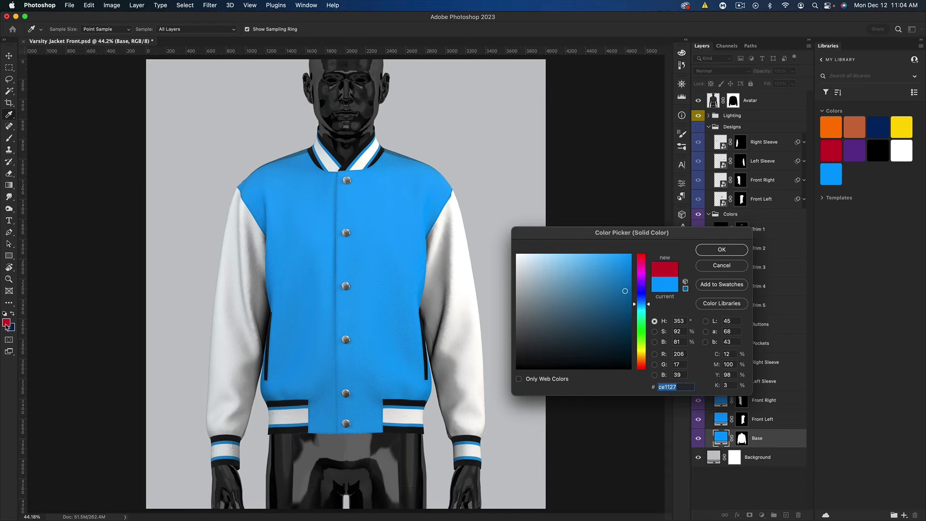
click(741, 266)
click(831, 151)
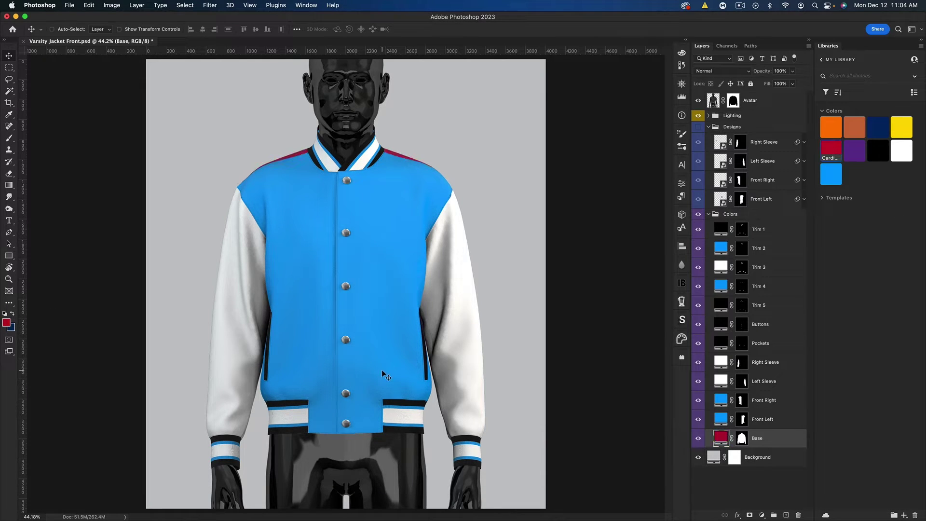
Step: Make the Front Right and Front Left panels red, then compare shading with Highlights hidden
shift+click(768, 404)
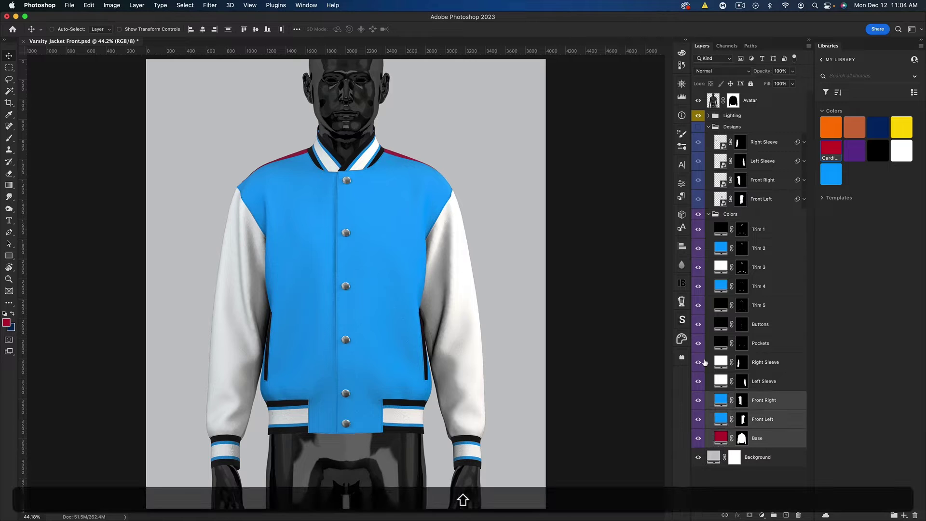
click(830, 150)
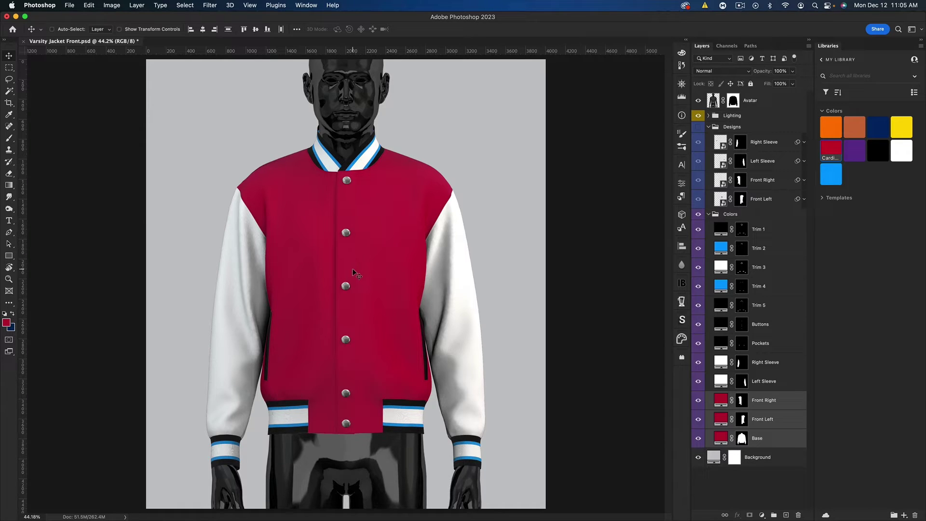
click(707, 116)
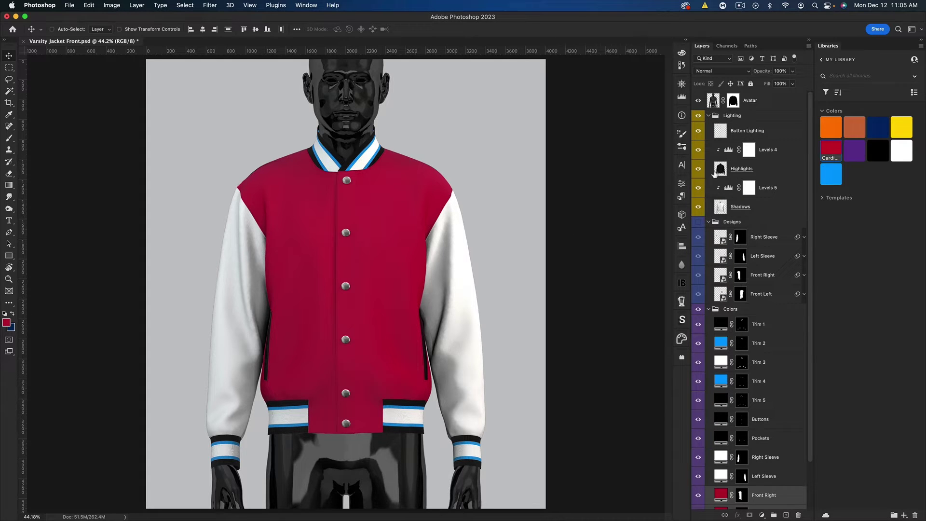
click(697, 169)
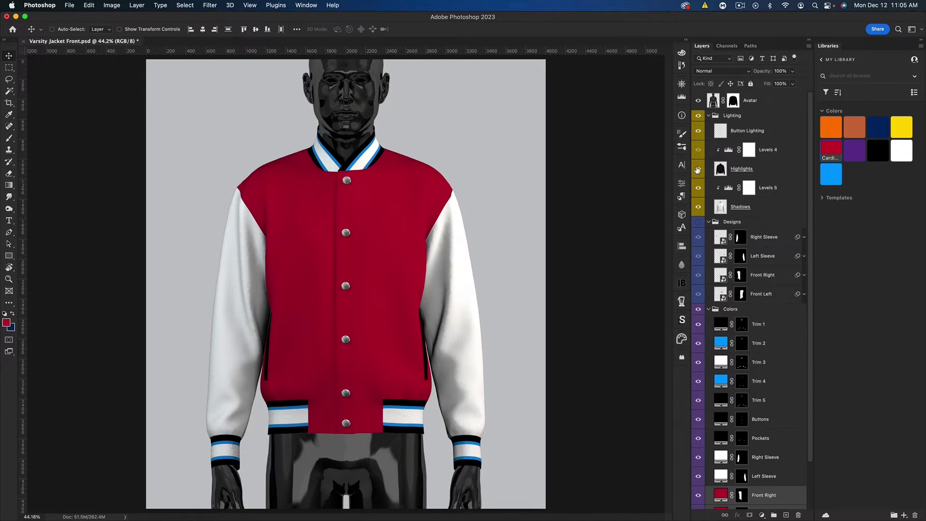
click(697, 169)
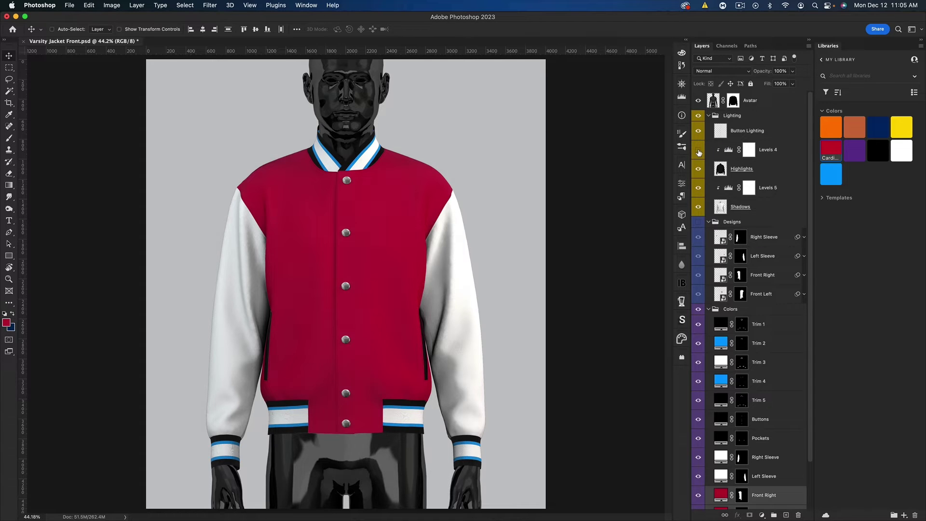
Step: Set the Highlights layer opacity to 100% and collapse the Lighting group
click(735, 170)
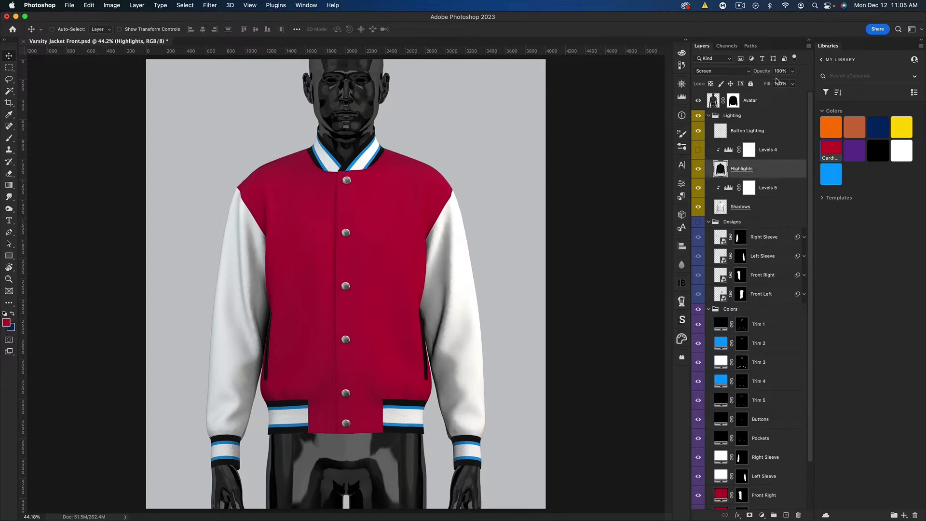
click(752, 71)
text(100)
key(Return)
click(698, 150)
click(709, 117)
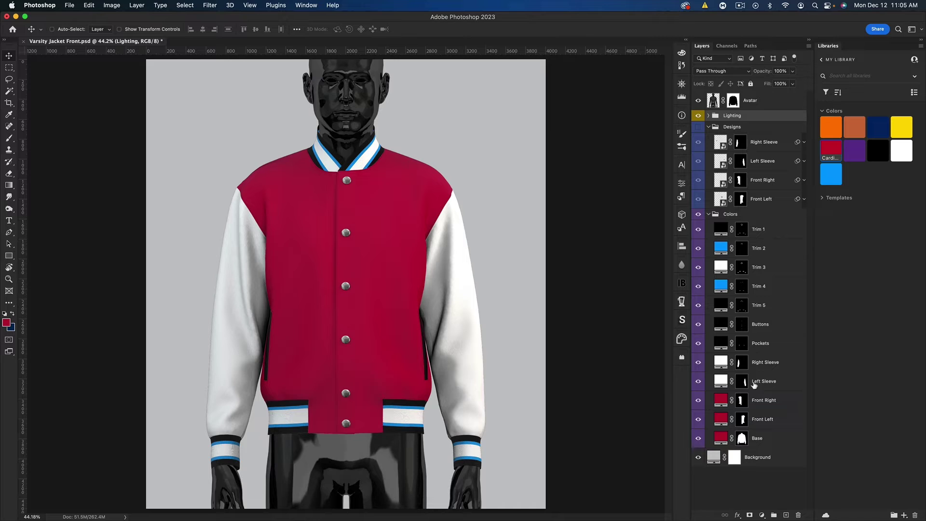
Step: Make the Left and Right Sleeve fills black and the Pockets fill white
click(769, 382)
shift+click(767, 361)
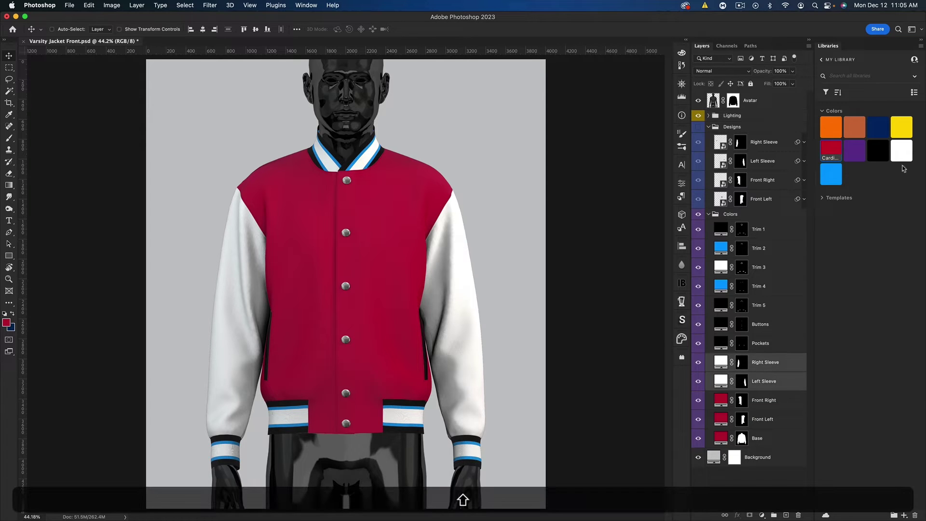
click(878, 153)
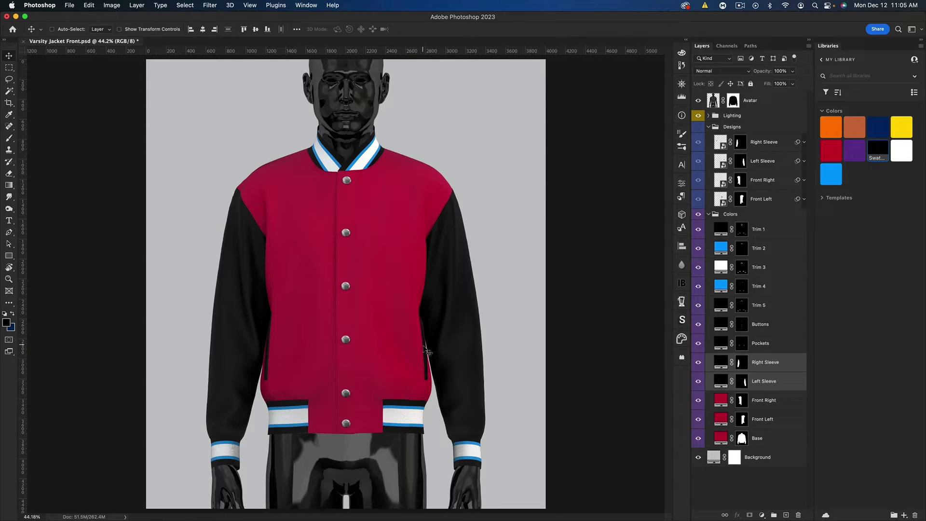
click(778, 345)
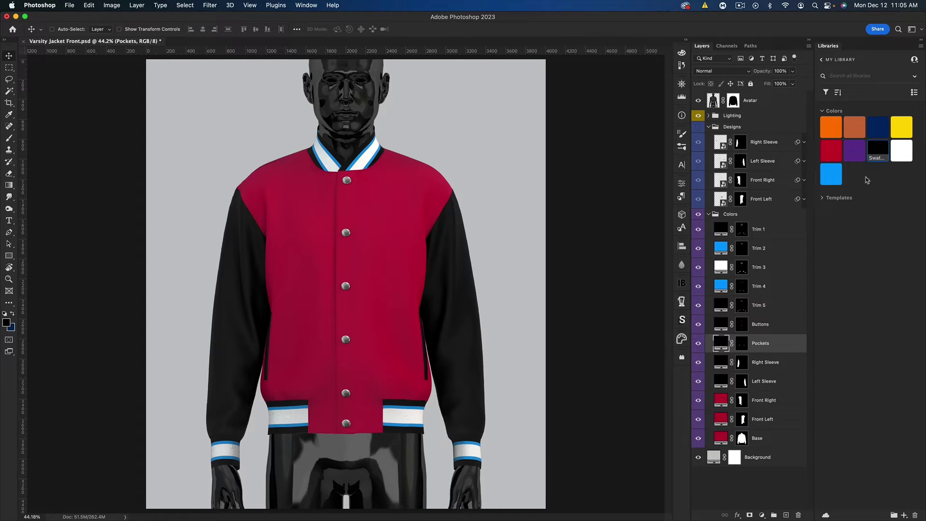
click(901, 150)
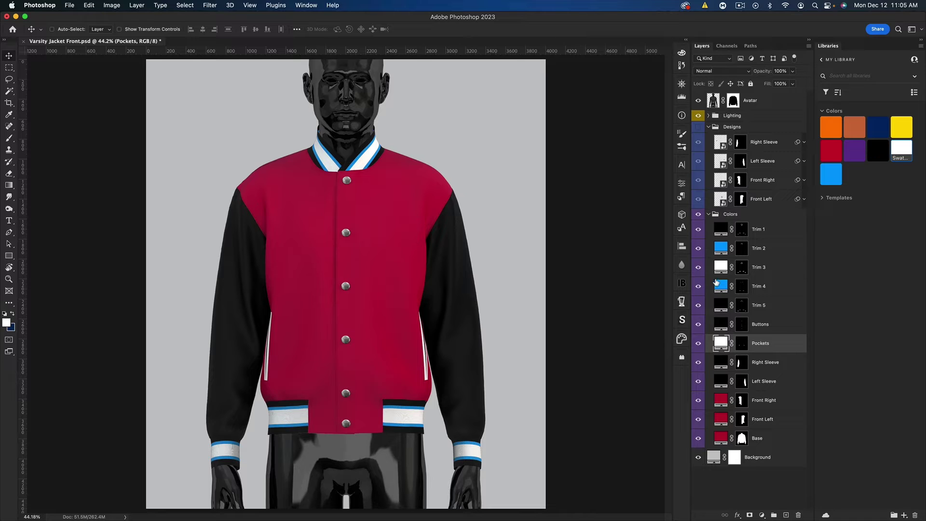
Step: Colour the Buttons fill copper, then darken it to a deeper brown in the Color Picker
click(768, 328)
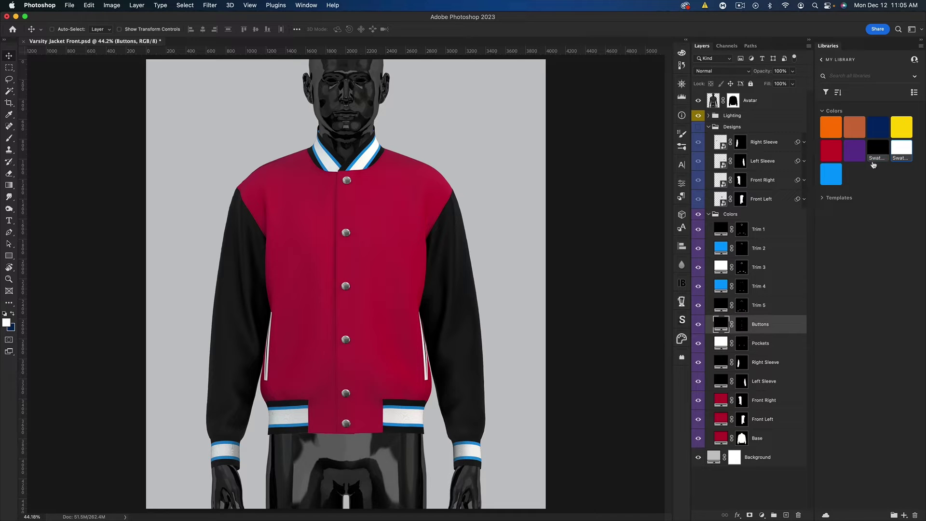
click(901, 151)
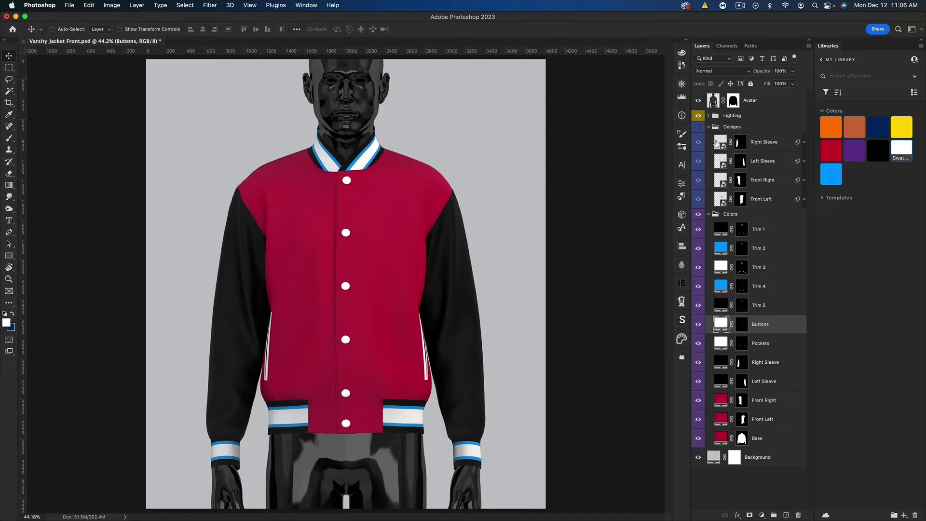
click(878, 151)
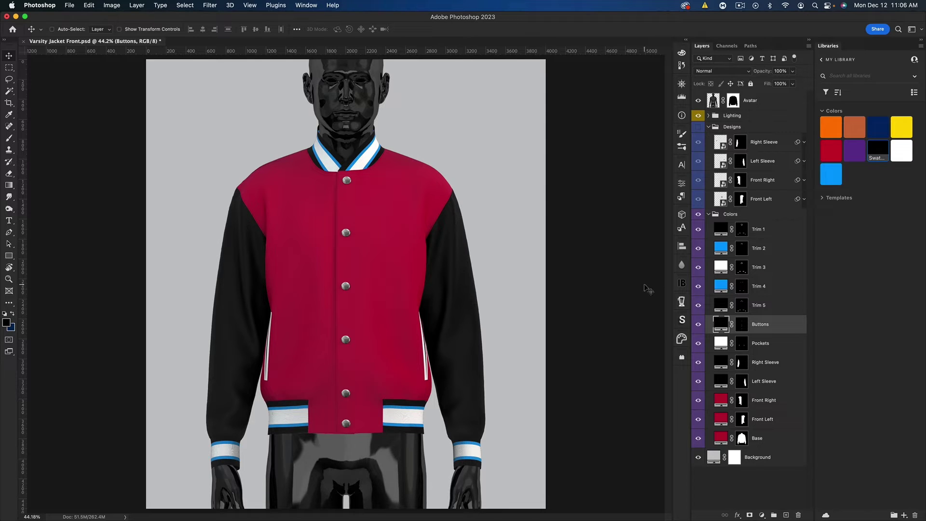
double_click(721, 326)
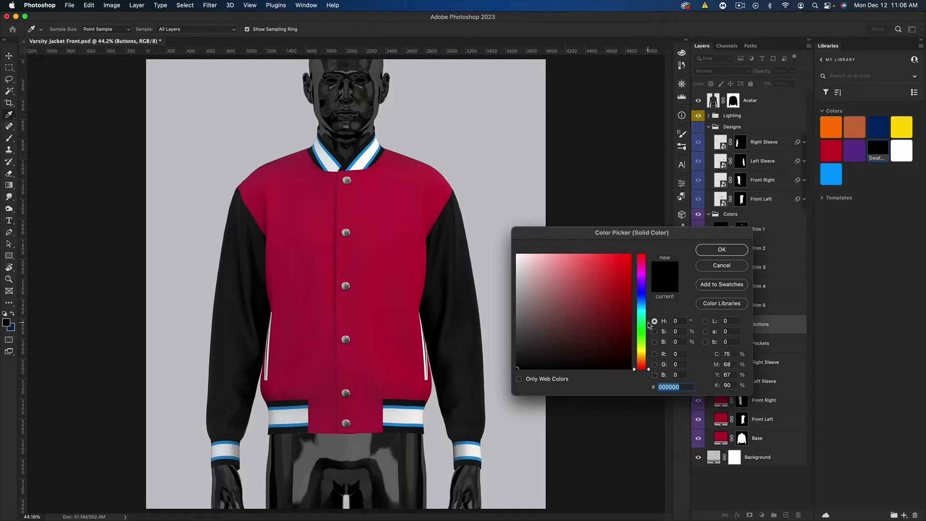
click(722, 266)
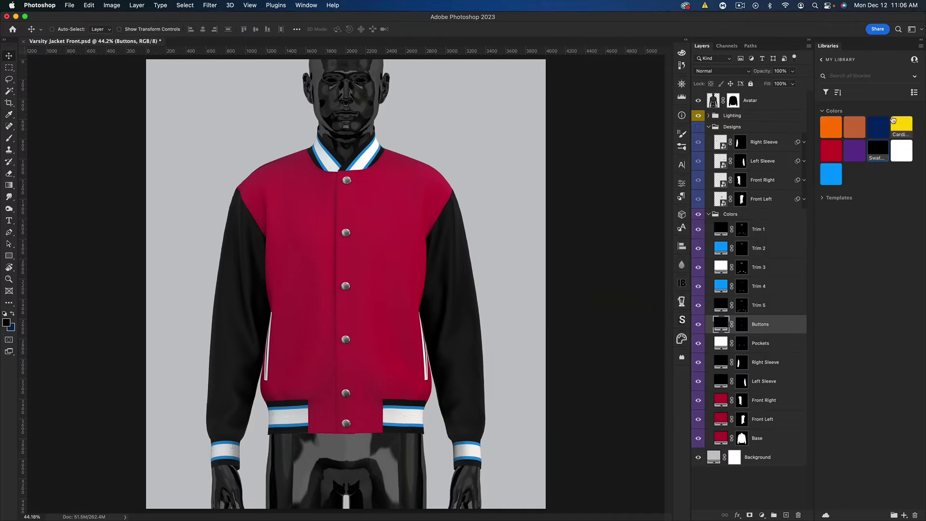
click(854, 125)
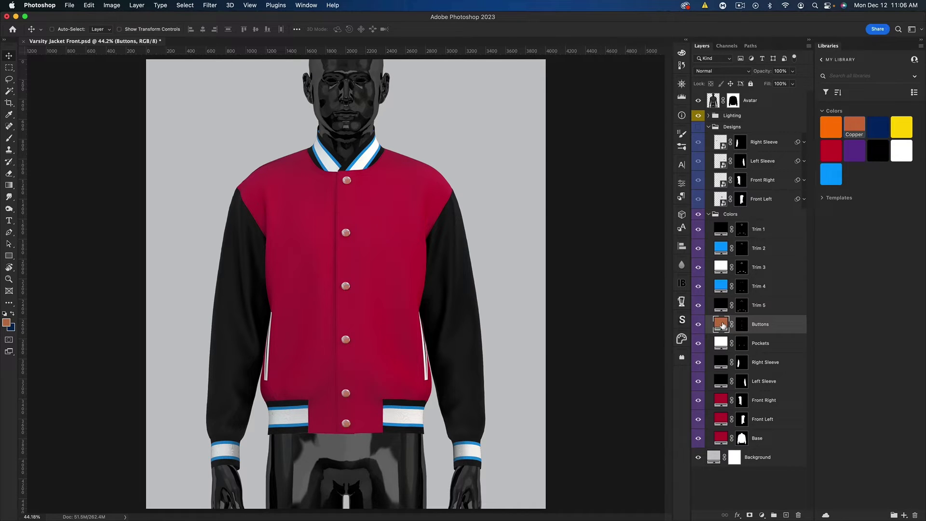
double_click(721, 325)
click(595, 308)
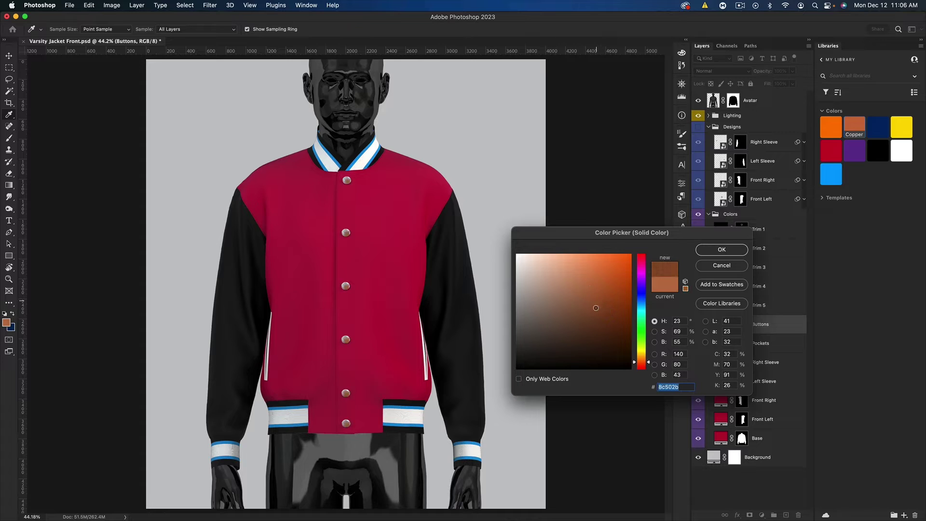
drag(596, 308, 614, 299)
Step: Confirm the button colour and lower Button Lighting opacity to about 75%, then fit the jacket in view
click(722, 251)
key(super+equal)
key(super+equal)
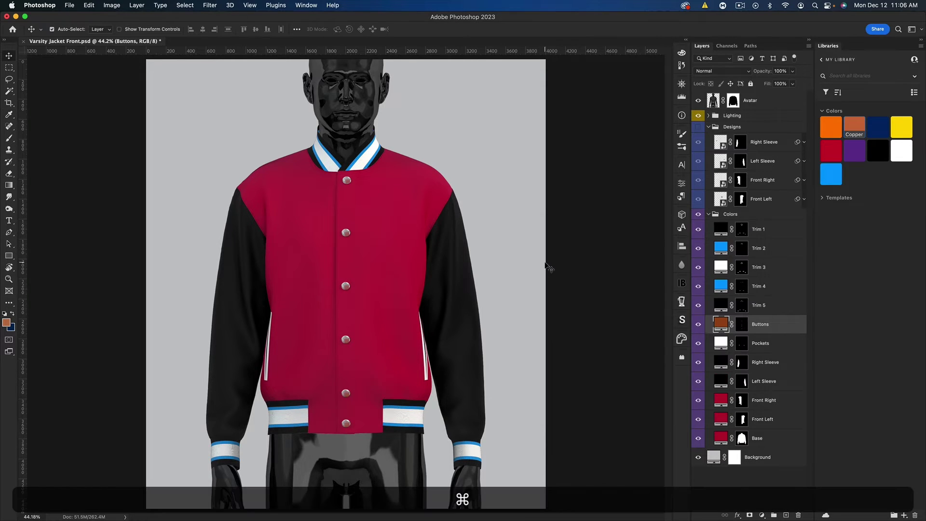
key(super+equal)
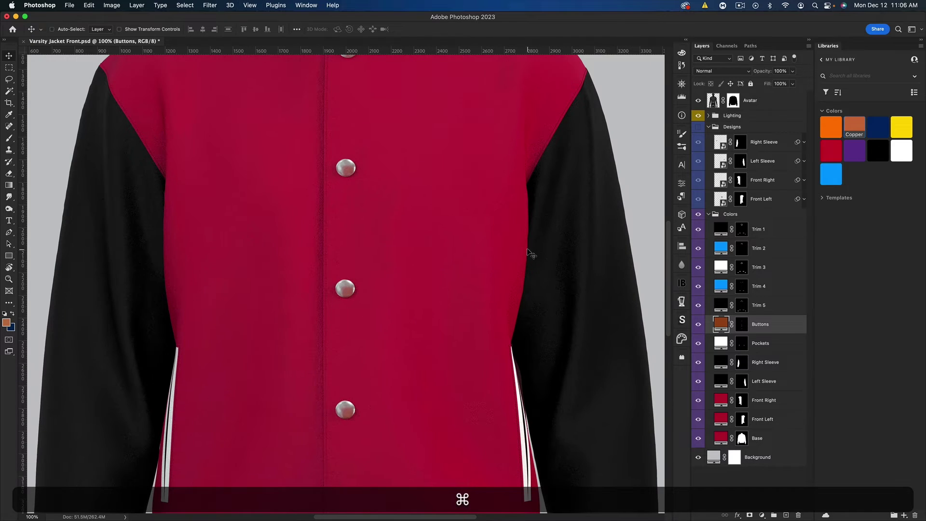
click(708, 116)
click(750, 134)
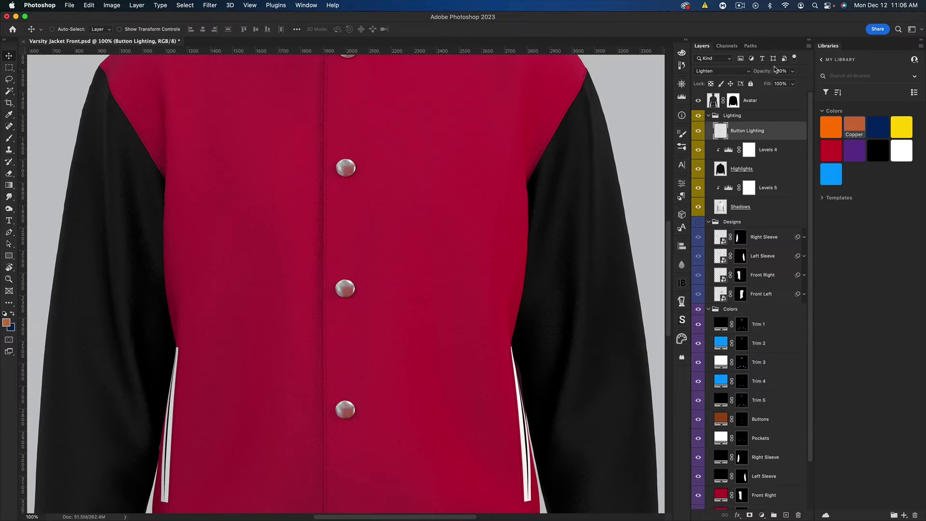
drag(759, 75, 751, 72)
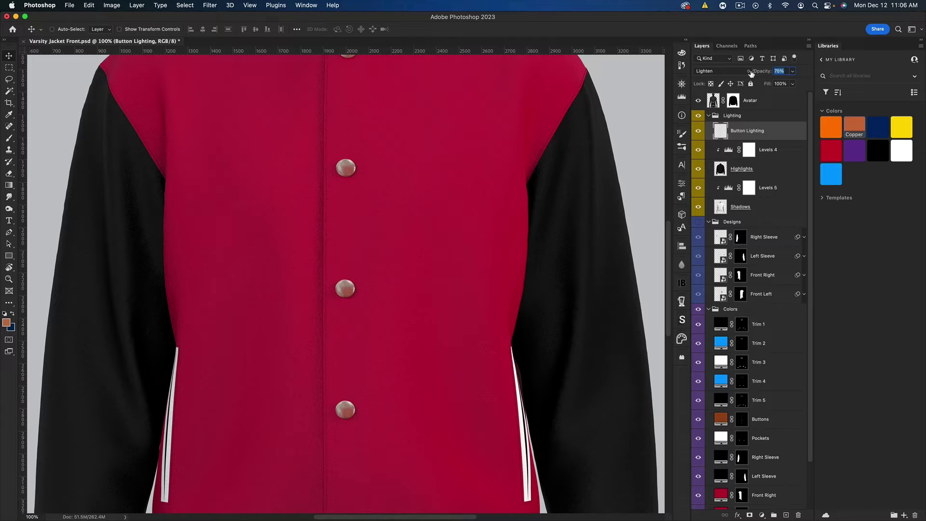
key(Return)
click(709, 116)
key(super+0)
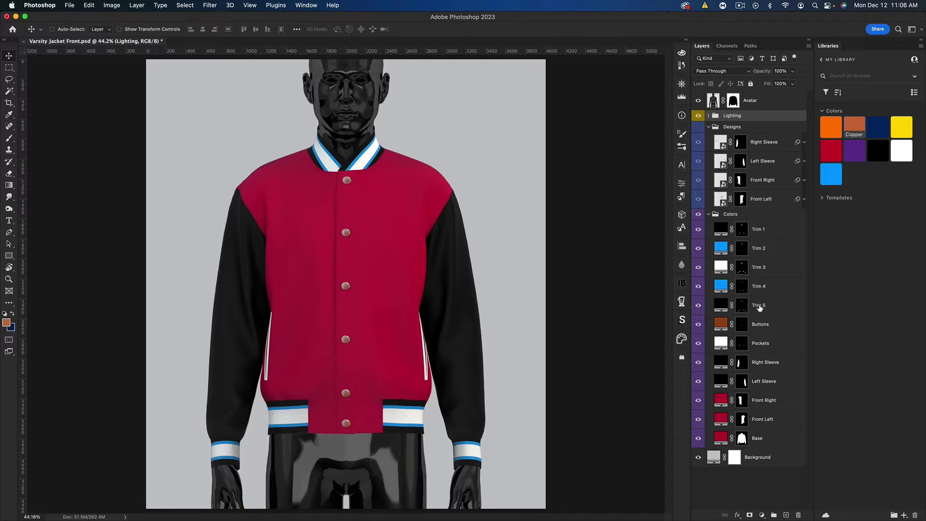
Step: Colour Trim 1 and Trim 5 white, Trim 2 and Trim 4 red, and Trim 3 black
click(766, 309)
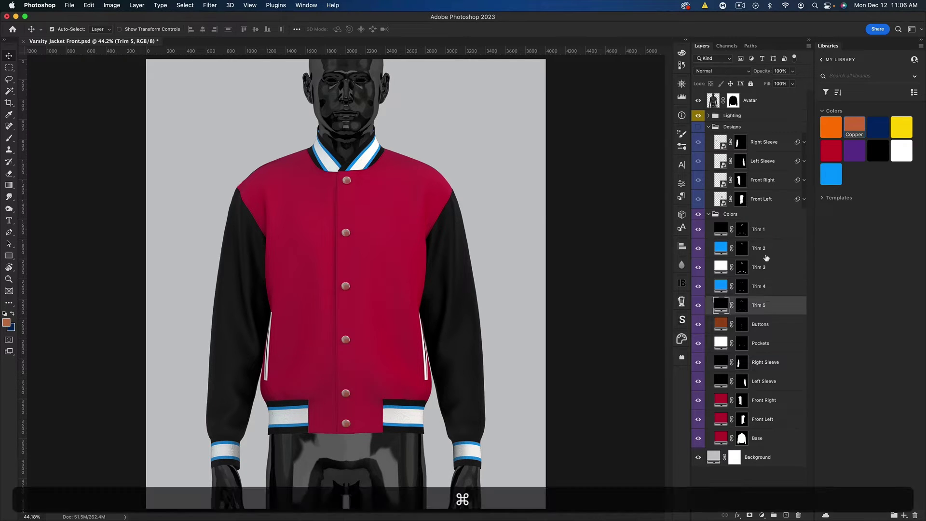
super+click(756, 228)
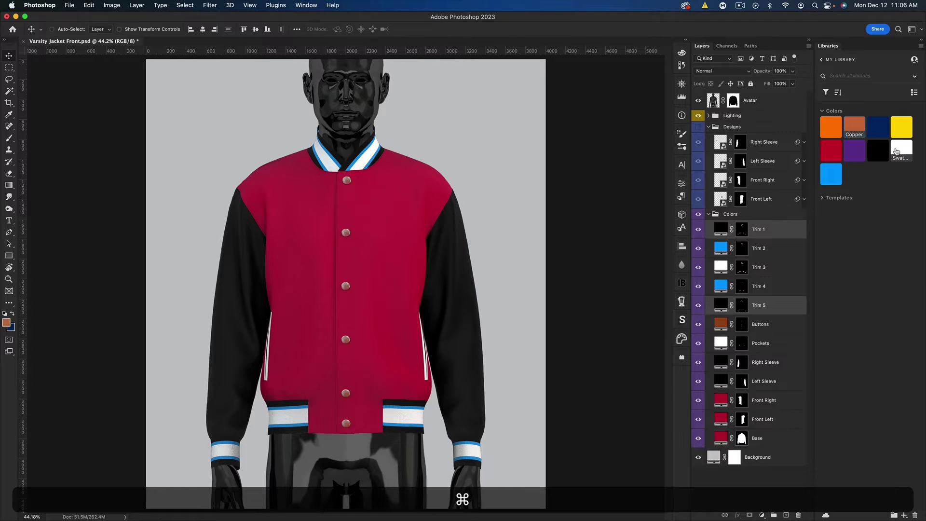
click(901, 150)
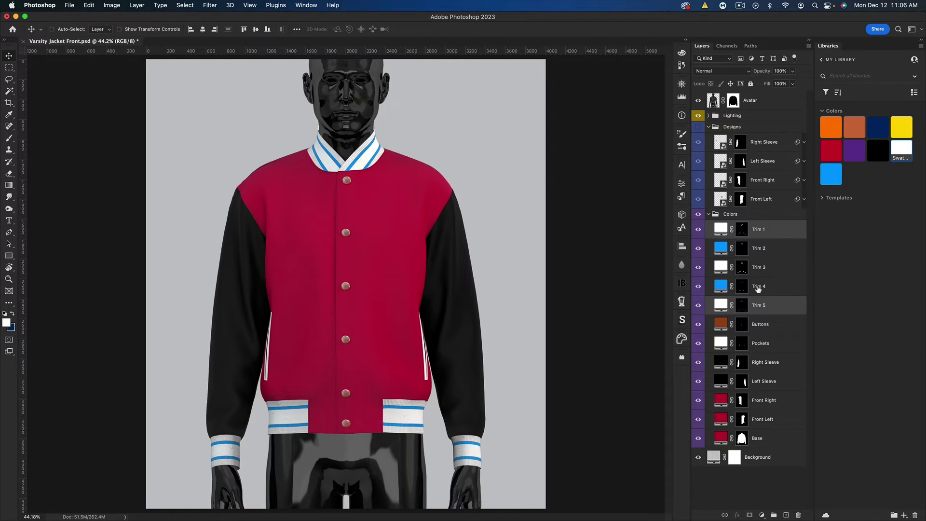
click(758, 289)
super+click(766, 251)
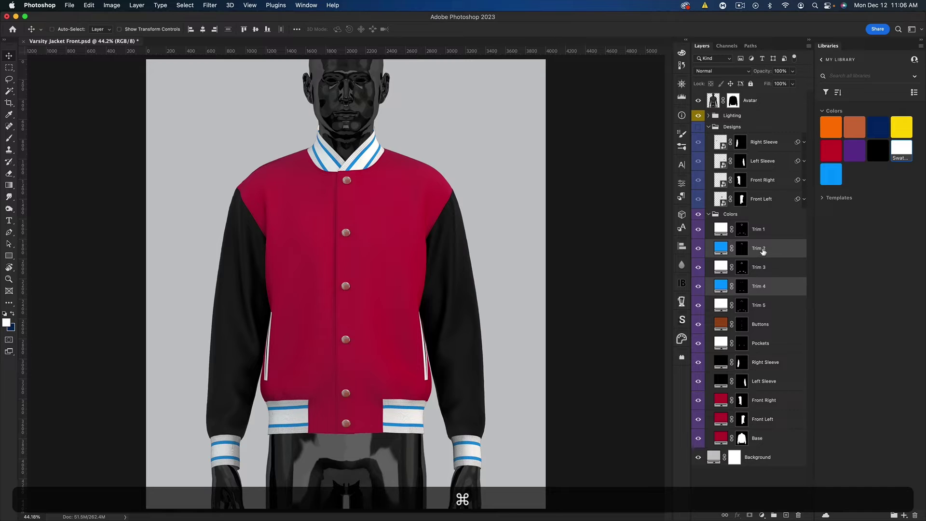
click(829, 150)
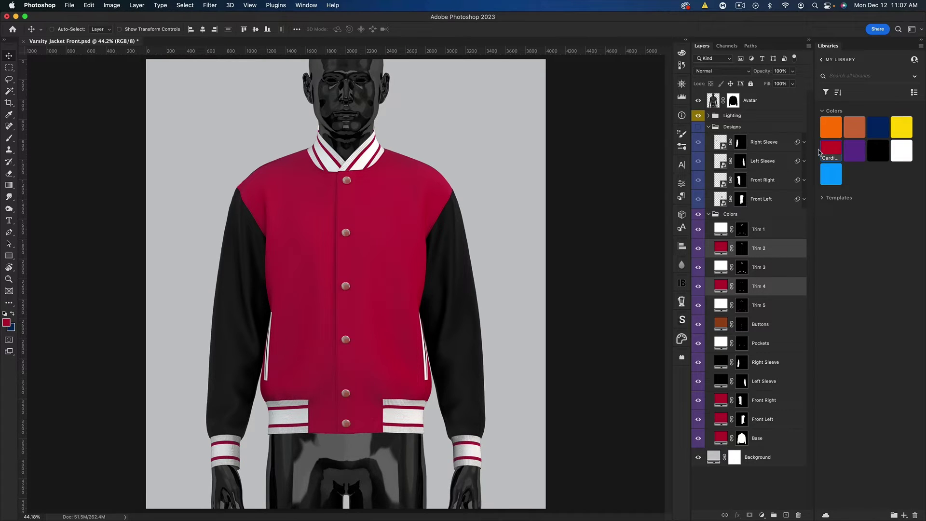
click(764, 267)
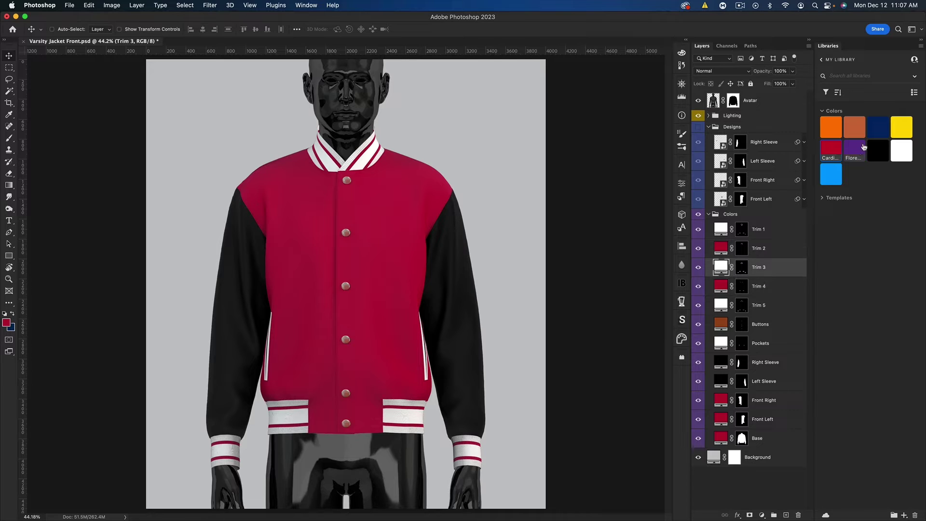
click(878, 150)
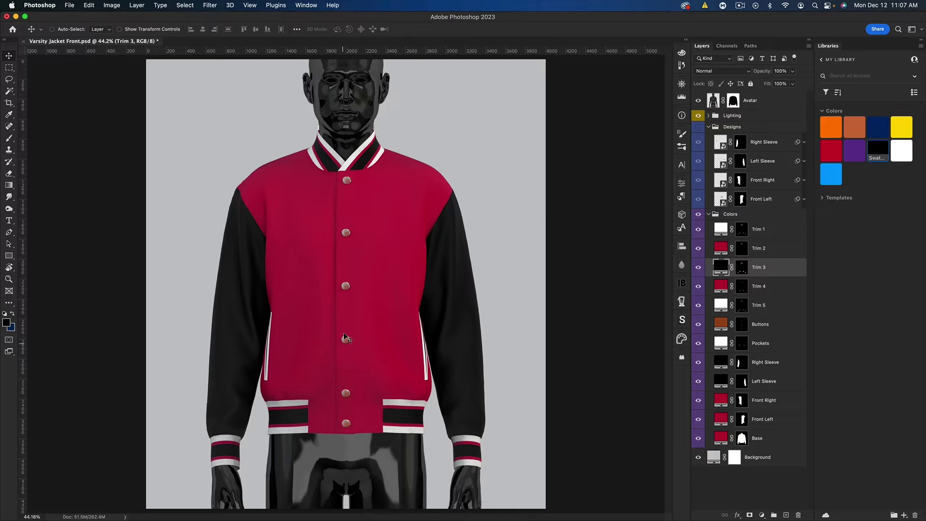
Step: Select Highlights, then preview the Designs group and Levels 4 hidden and shown
click(709, 115)
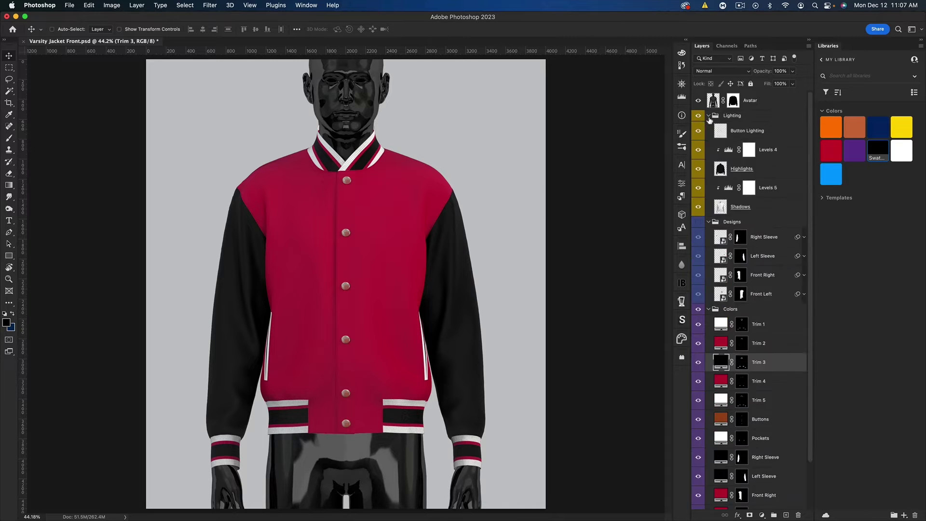
click(747, 170)
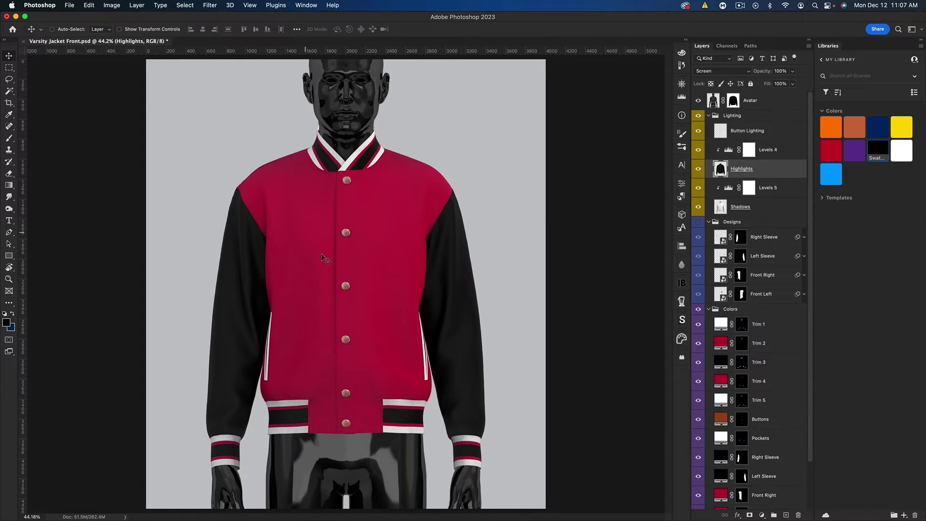
click(698, 223)
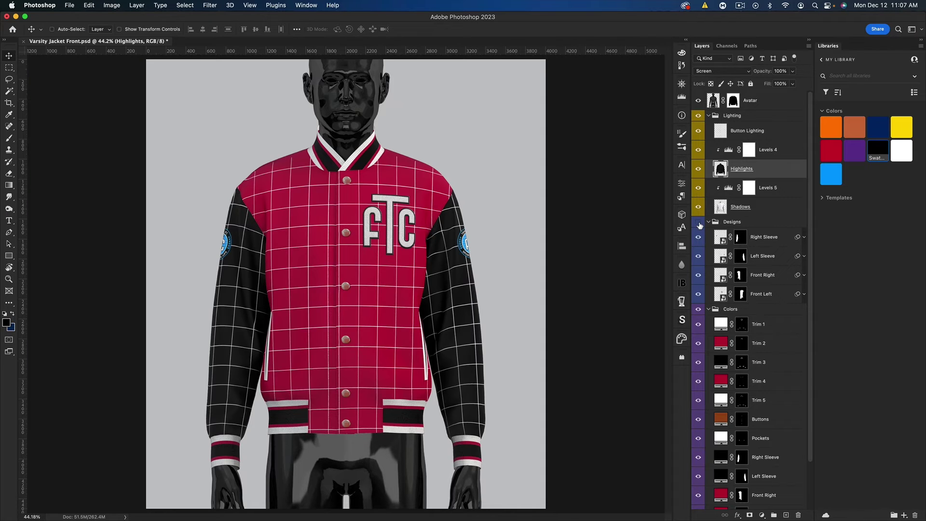
click(699, 223)
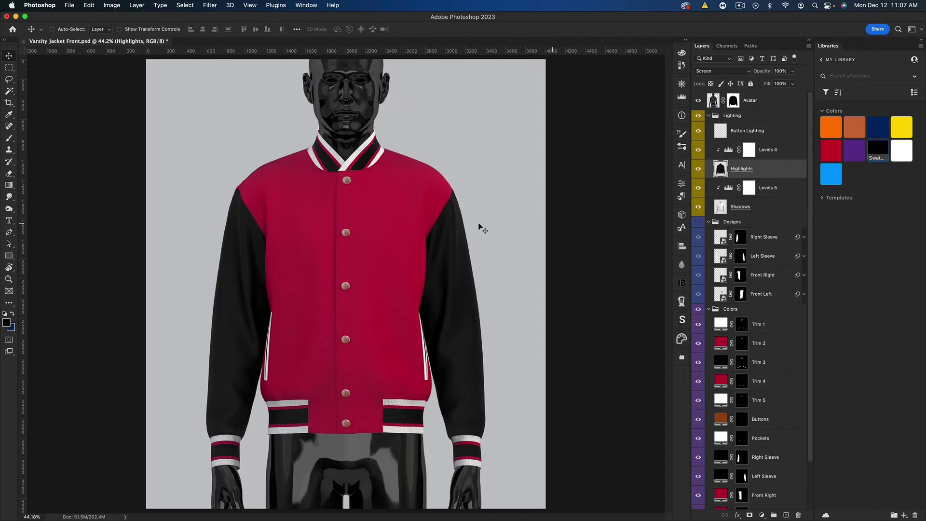
click(699, 150)
click(698, 151)
Step: Load both sleeve shapes as a selection and add it as a mask on Highlights, then compare
scroll(751, 357, down, 1)
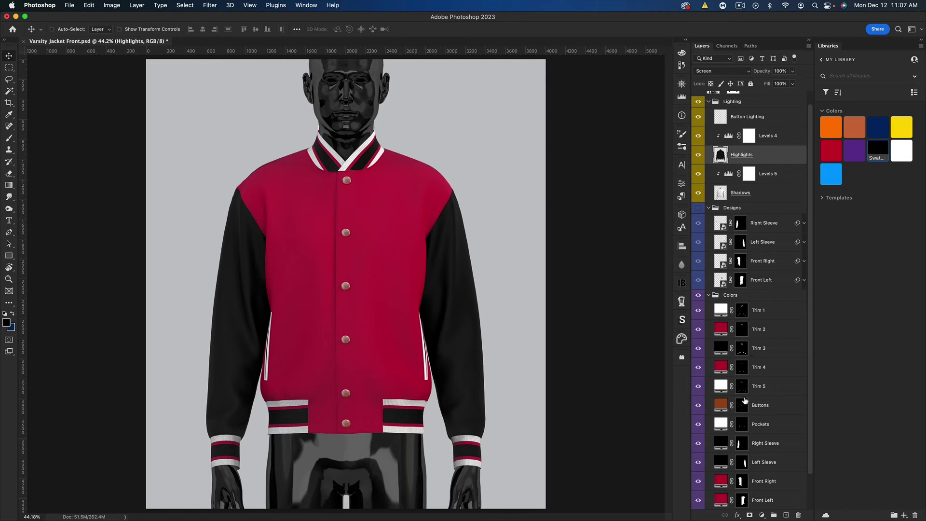
scroll(749, 426, down, 1)
key(super)
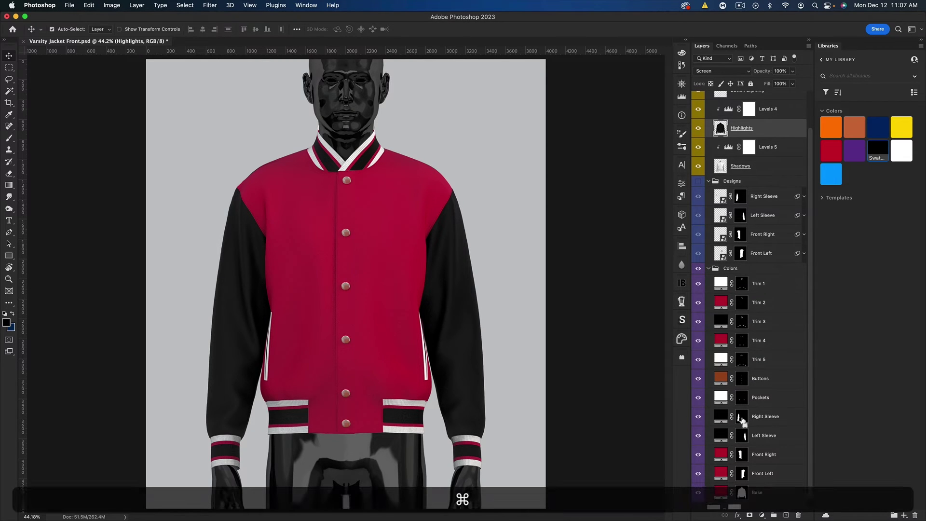
super+click(742, 420)
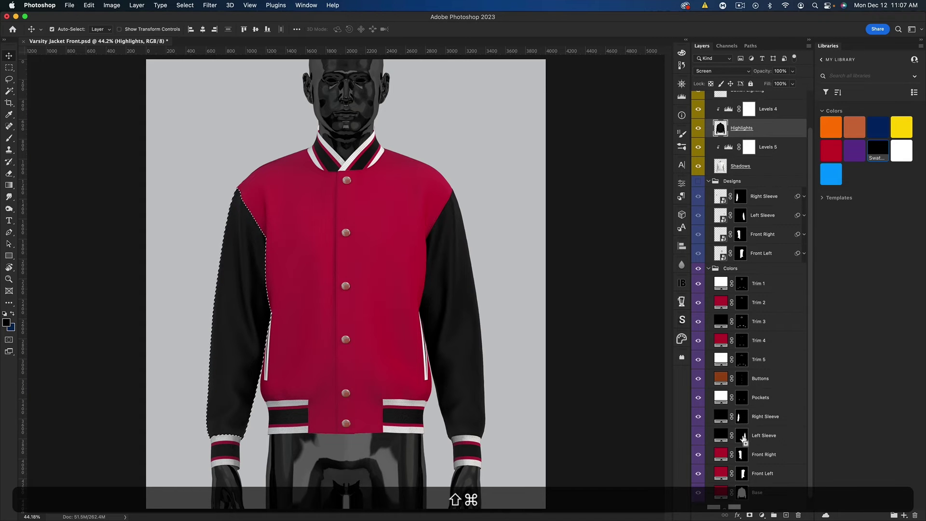
shift+super+click(743, 438)
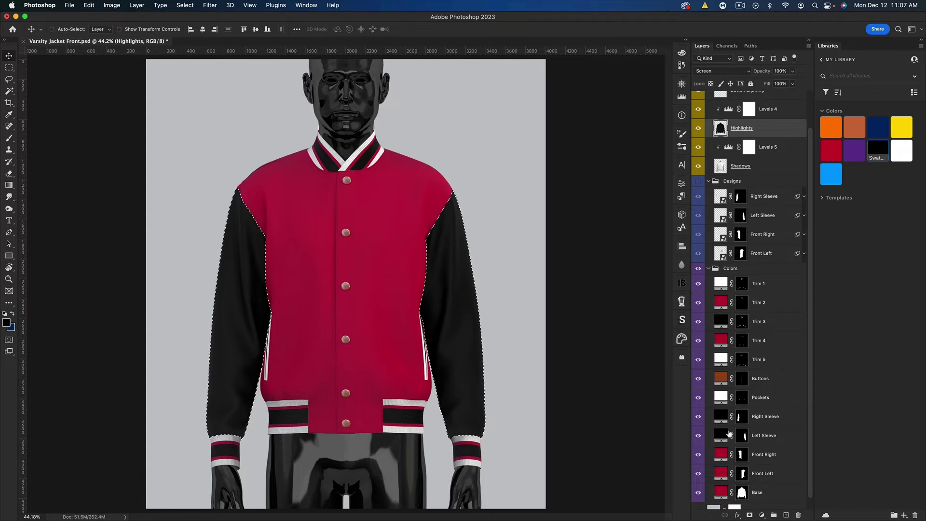
click(749, 515)
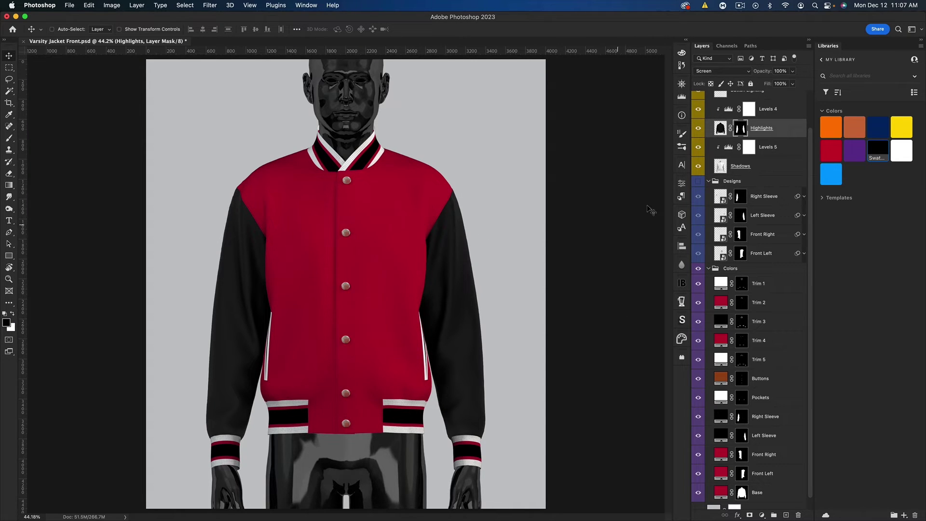
click(698, 129)
click(698, 128)
shift+click(767, 113)
scroll(756, 140, up, 2)
Step: Duplicate Highlights and Levels 4, then invert the Highlights copy mask to light the sleeves
key(super)
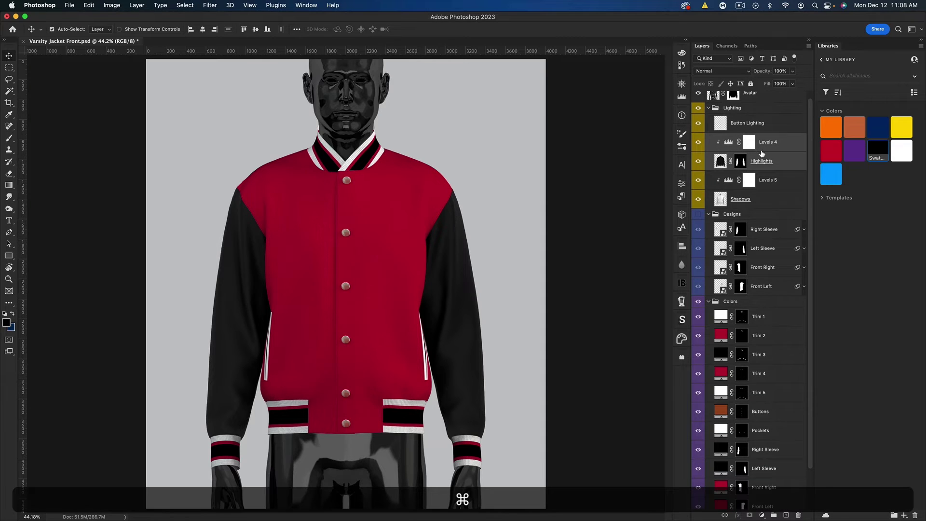
key(super+j)
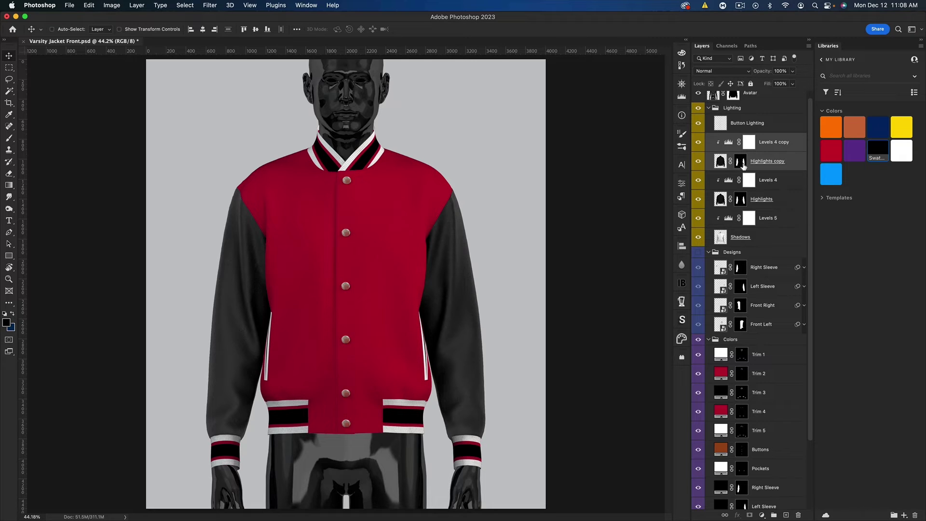
click(742, 163)
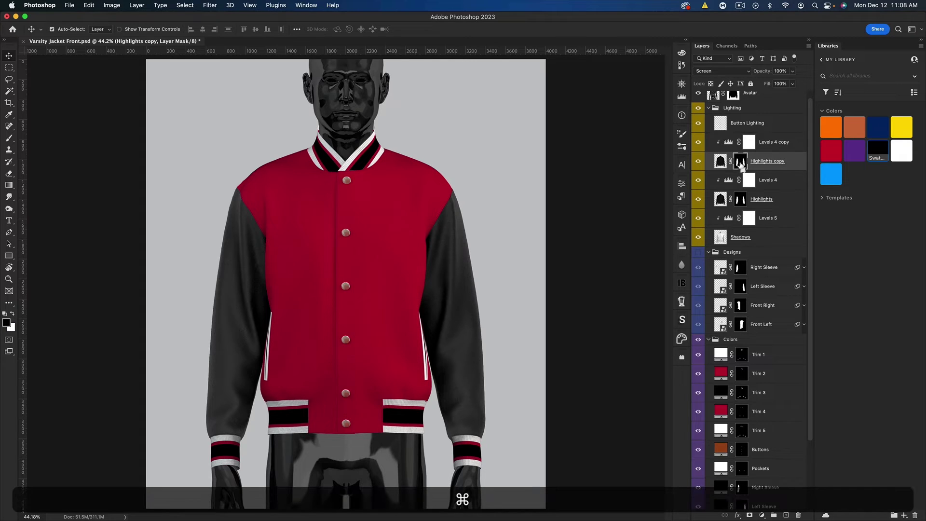
key(super+i)
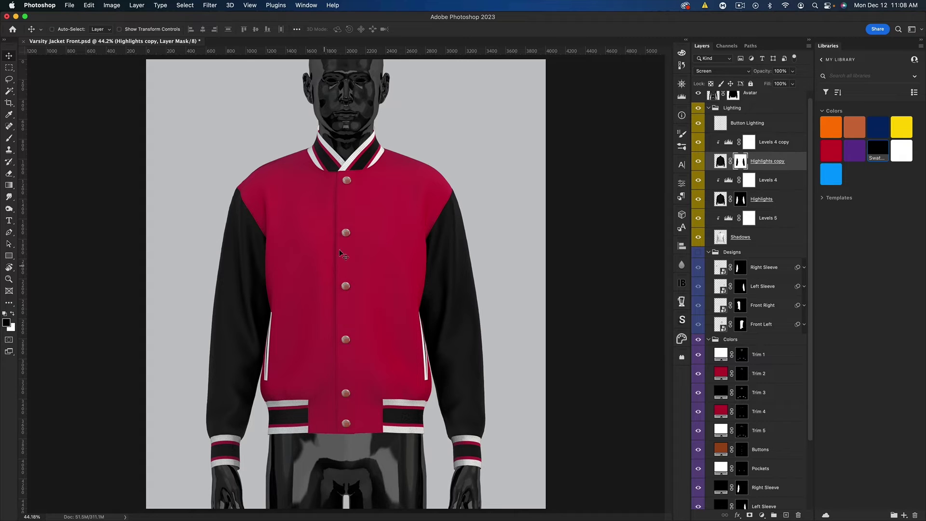
Step: Set the Highlights copy layer's opacity to 60%
click(721, 161)
click(780, 71)
text(60)
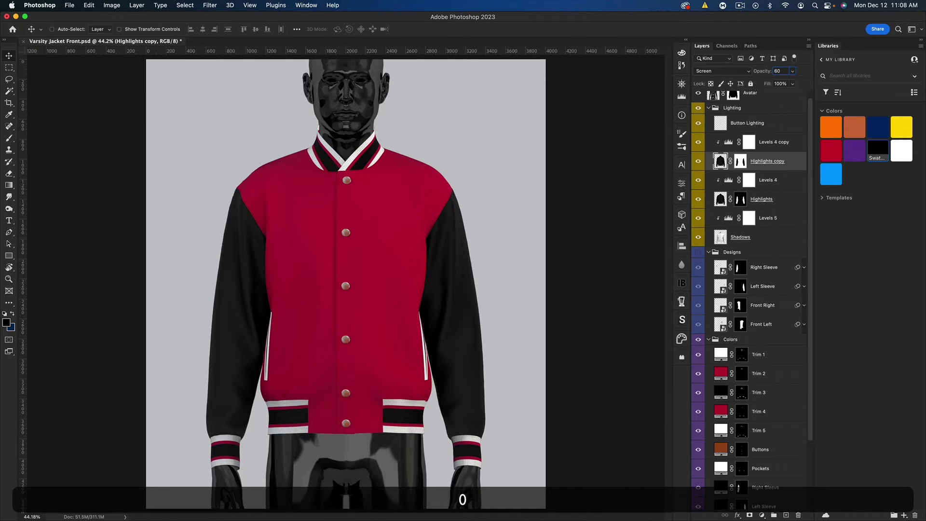
key(Return)
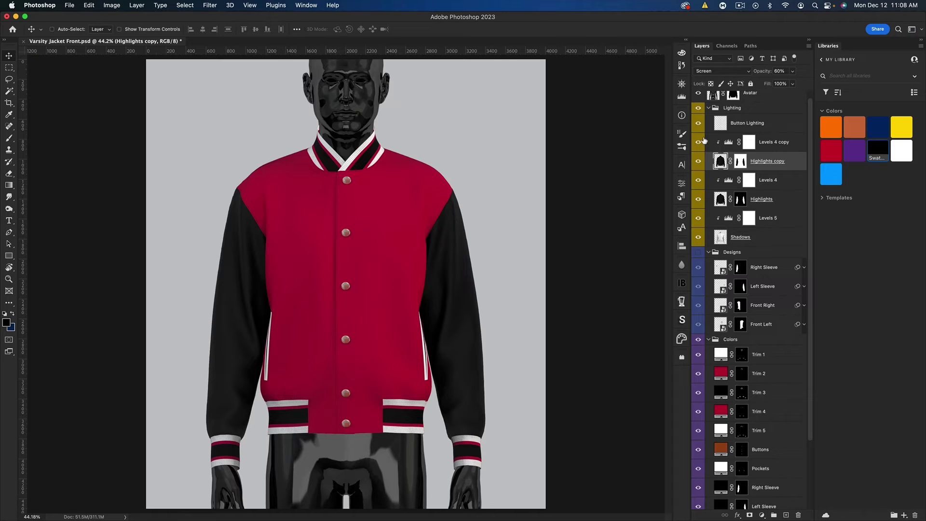
Step: Collapse the Lighting group, show the Designs group, and open the Right Sleeve design
click(708, 109)
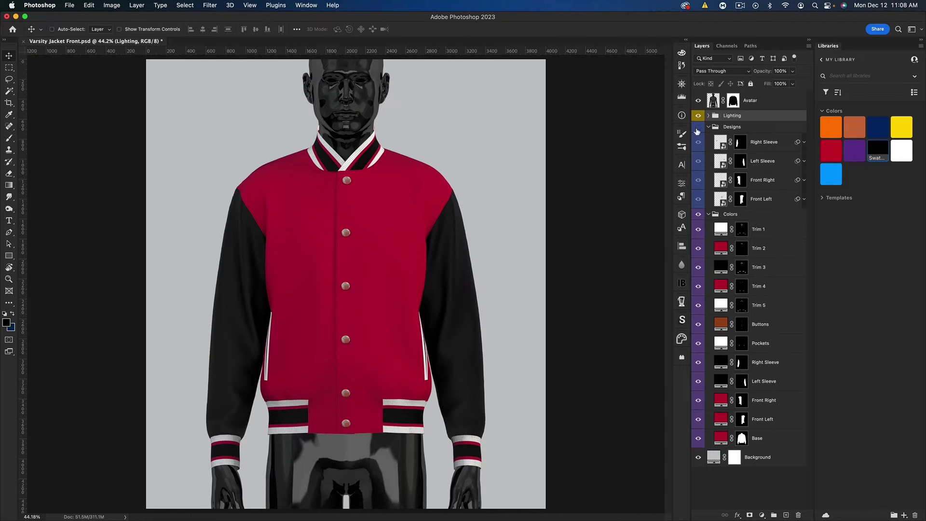
click(698, 127)
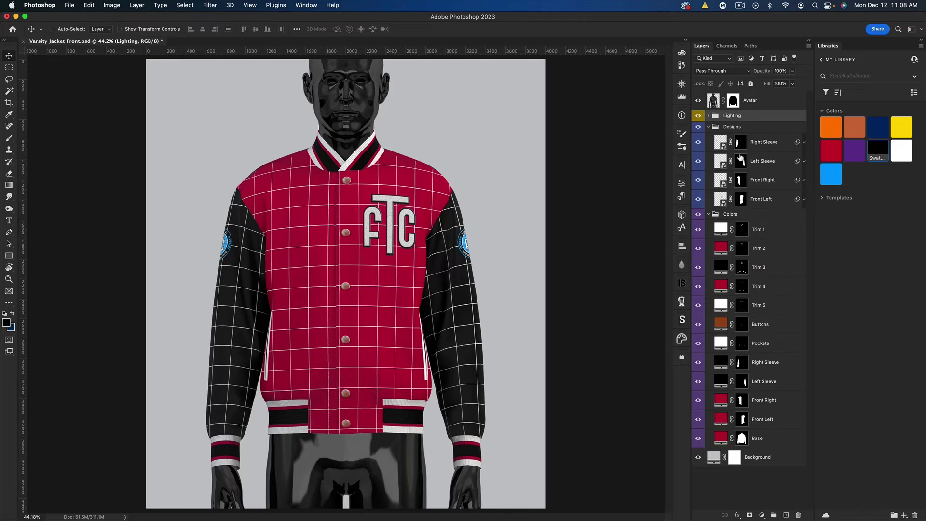
double_click(725, 147)
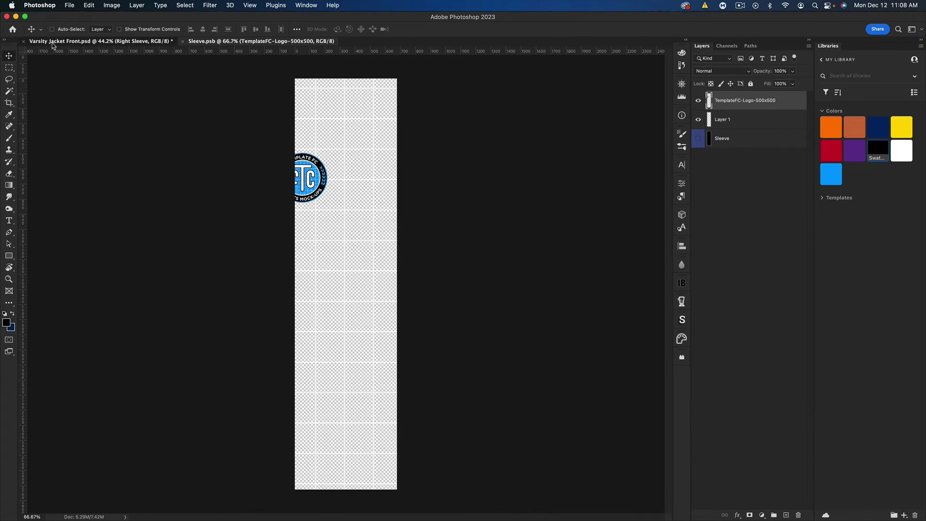
Step: Open the Left Sleeve, Front Right and Front Left designs in their own tabs
click(54, 41)
double_click(724, 166)
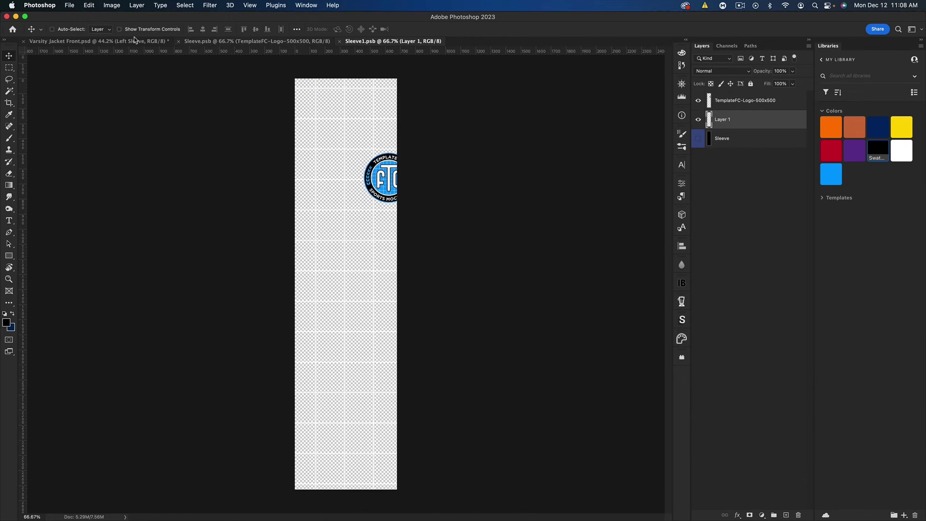
click(98, 41)
double_click(723, 184)
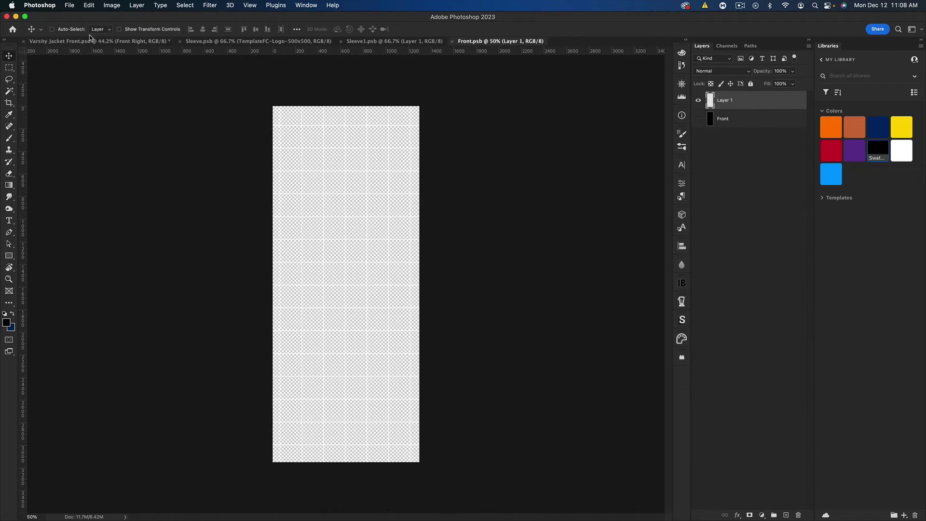
click(91, 41)
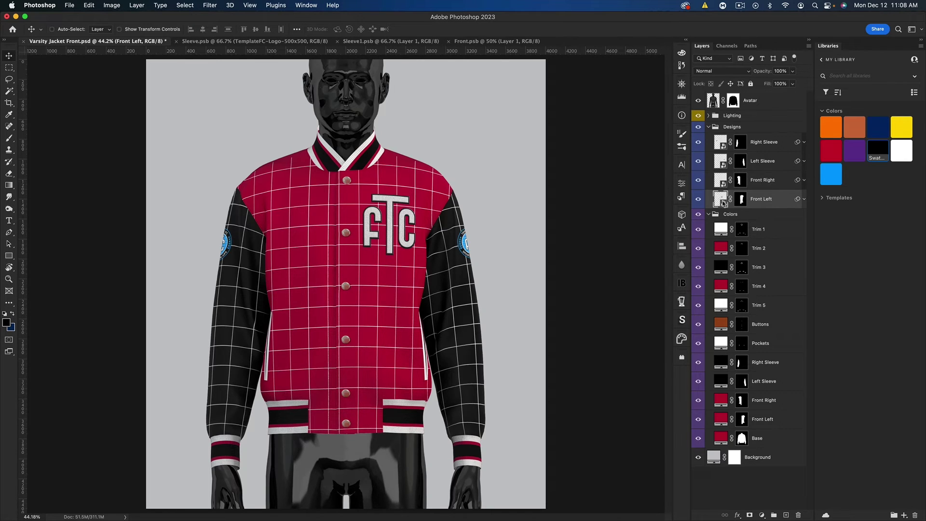
double_click(722, 201)
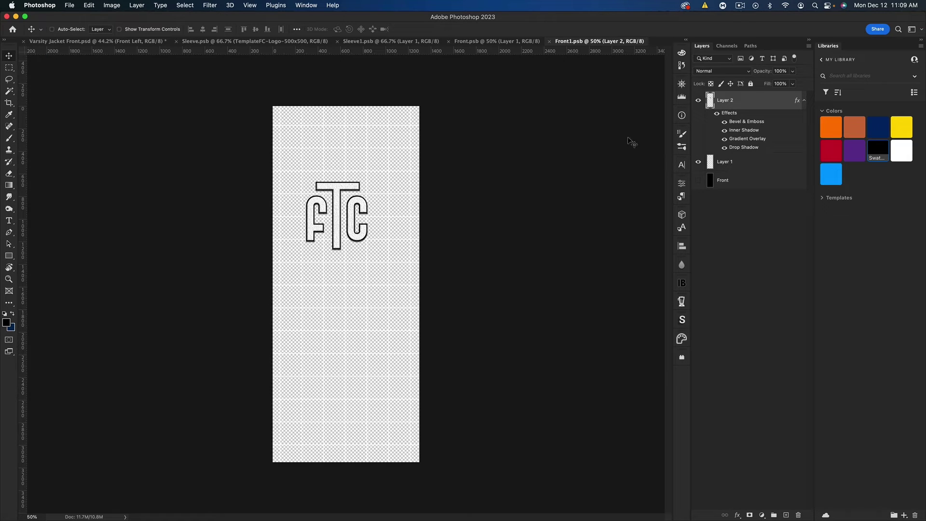
Step: Hide the grid layer (Layer 1) in the Front1 and Sleeve1 design files
click(698, 164)
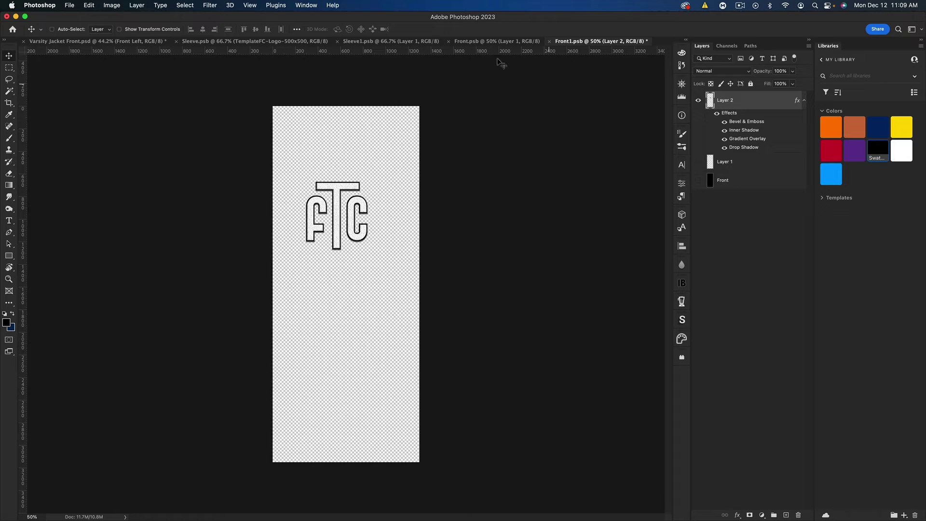
click(489, 42)
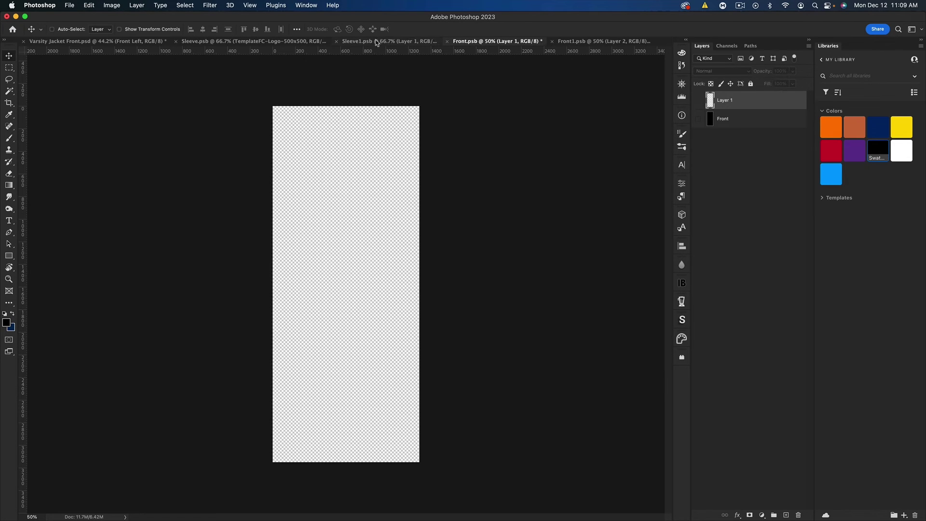
key(ctrl+shift+Tab)
click(698, 119)
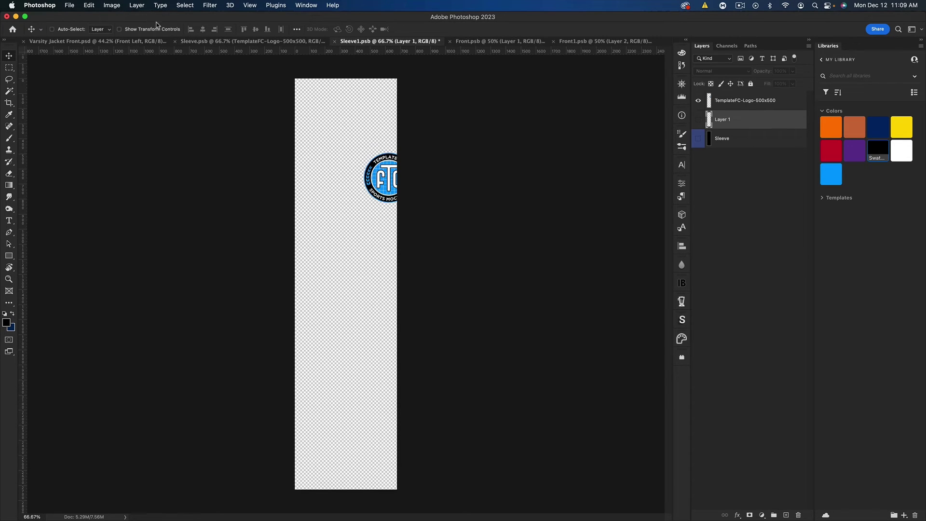
Step: Save the Sleeve, Sleeve1, Front and Front1 design files
click(204, 42)
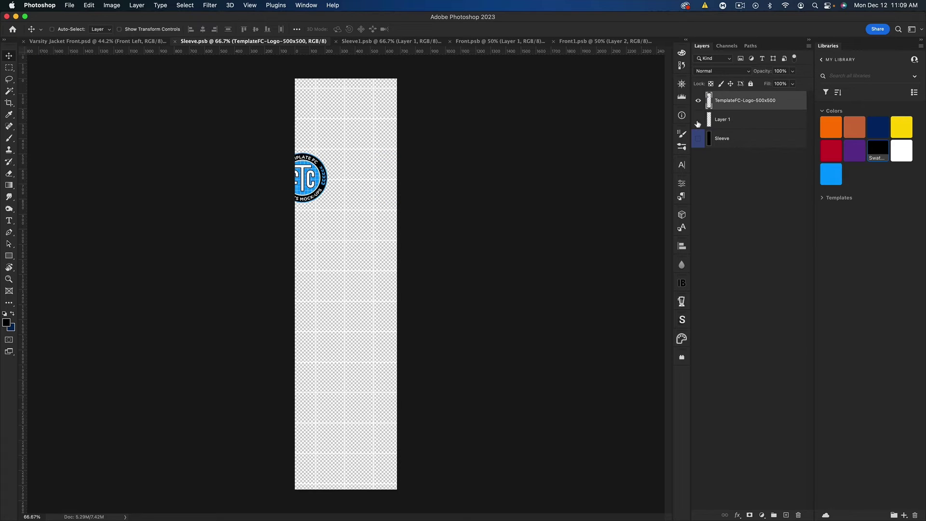
key(super+s)
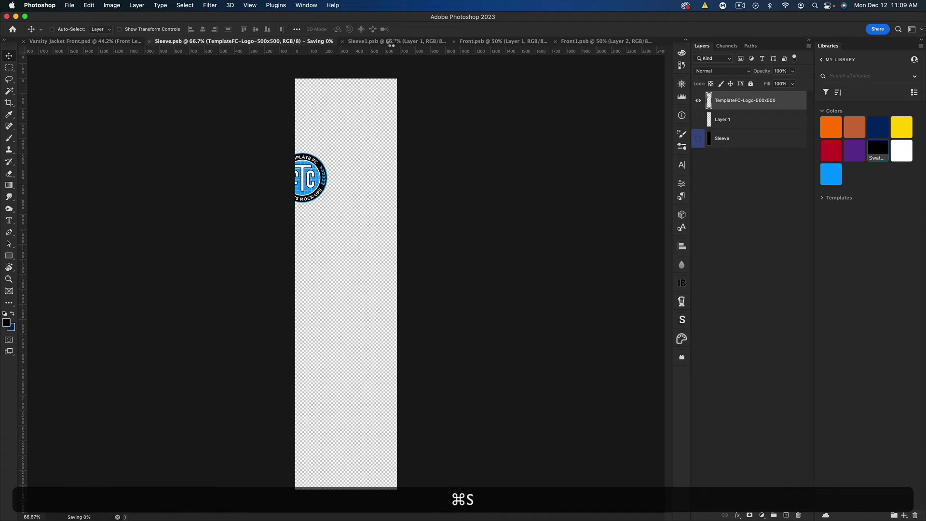
click(56, 42)
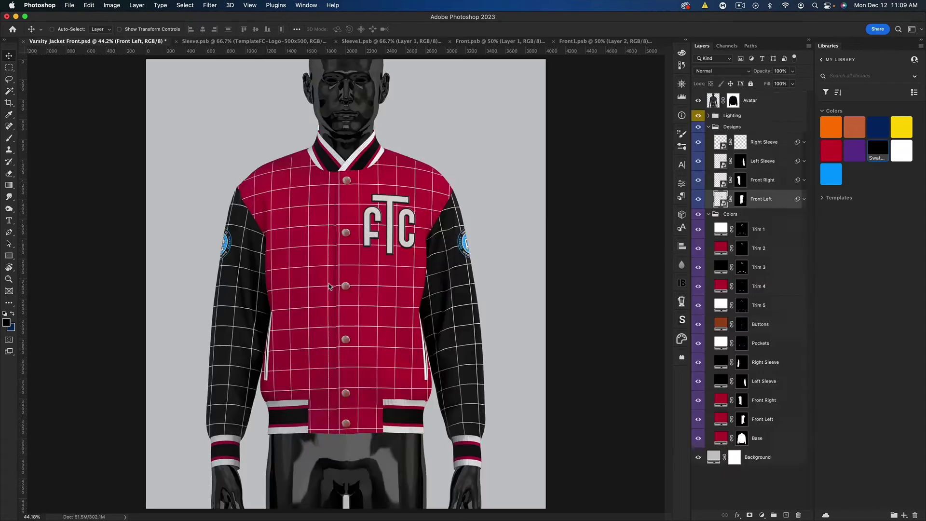
click(367, 41)
key(super+s)
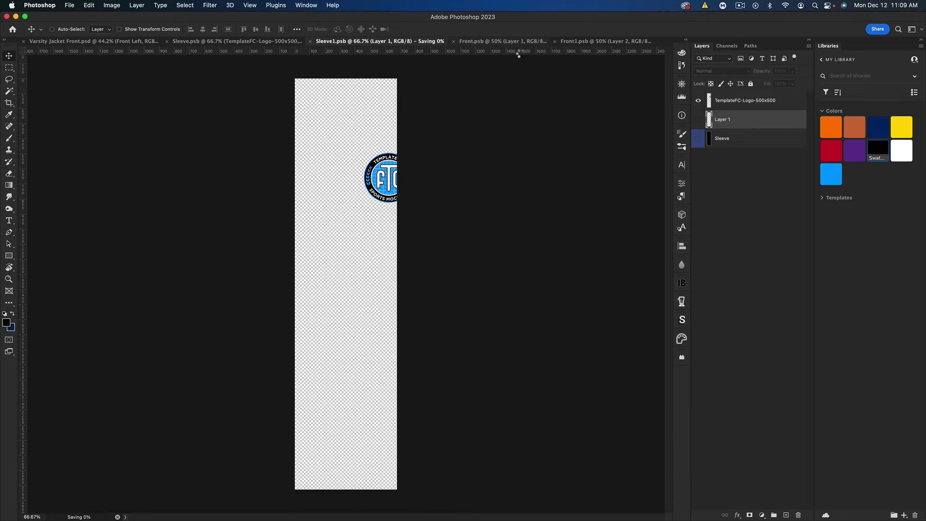
click(511, 43)
key(super+s)
click(603, 42)
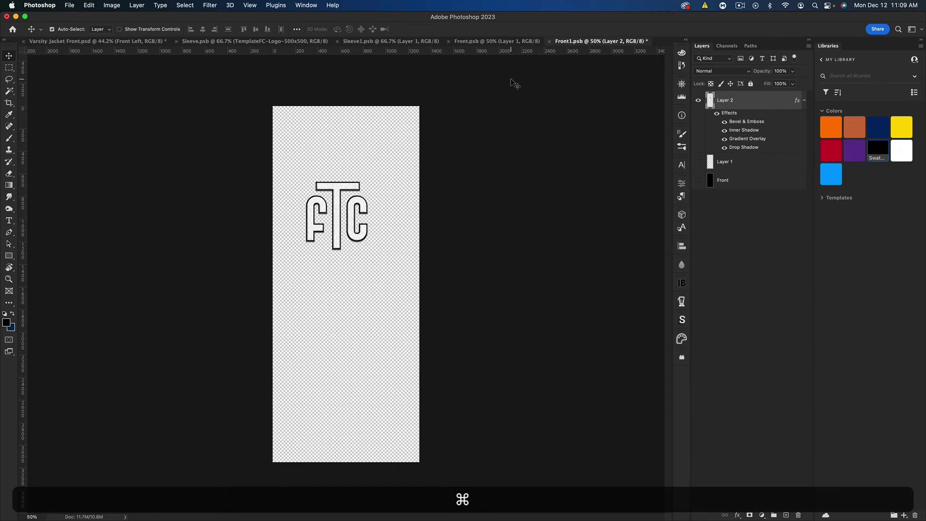
key(super+s)
Step: Return to the jacket mockup and zoom in on the FTC logo
click(69, 43)
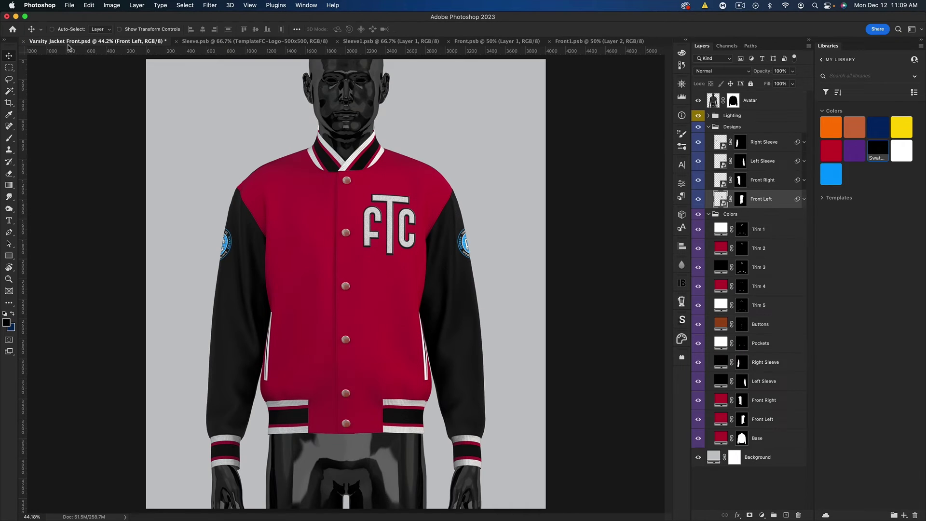
key(super)
key(super+equal)
key(super+equal)
key(super+equal)
key(super+equal)
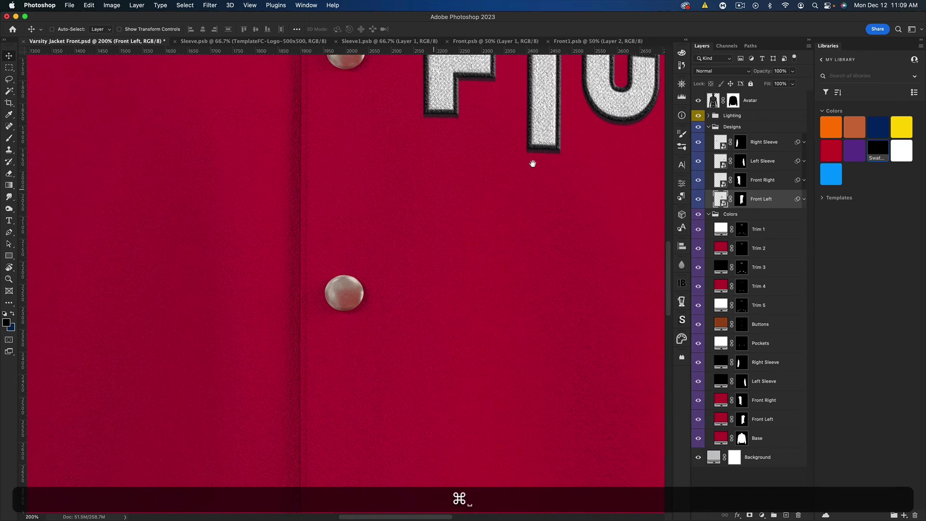
Step: Fit the jacket in the window, then show the black background in Front1.psb
drag(533, 164, 413, 354)
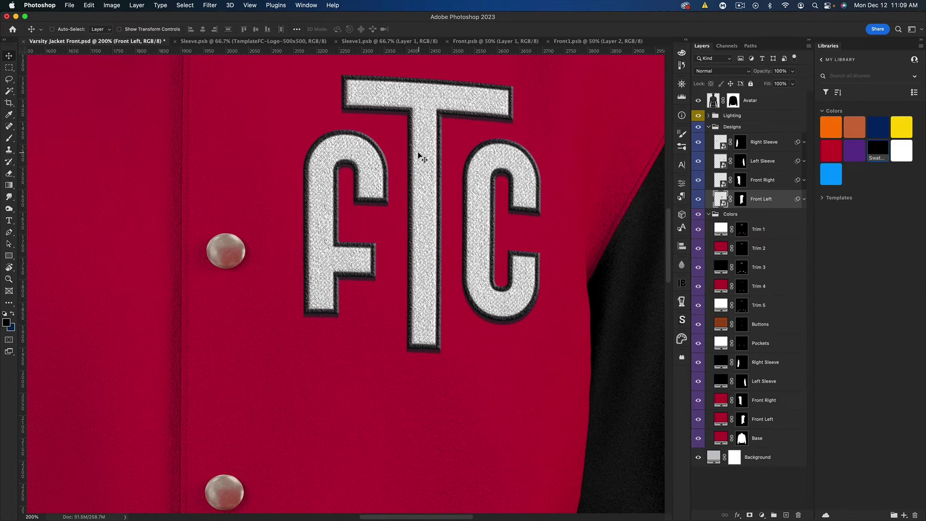
key(super+0)
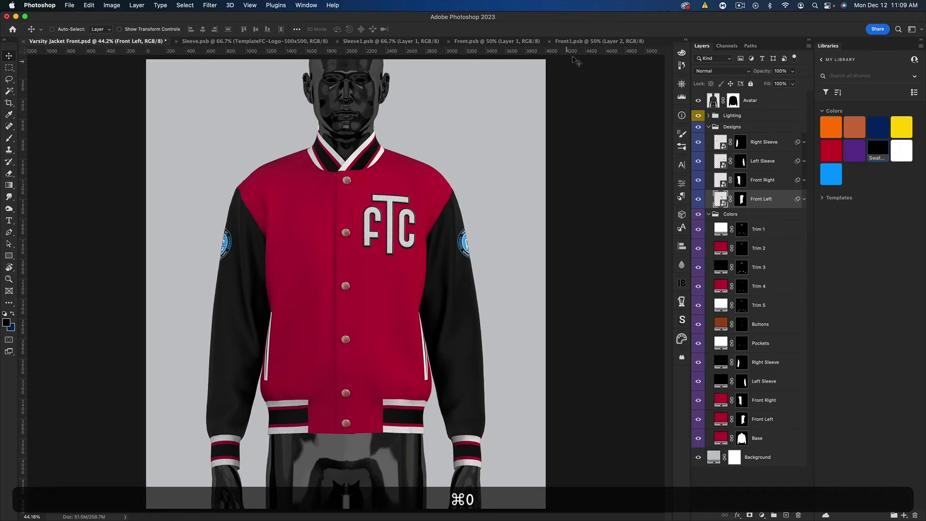
key(super+grave)
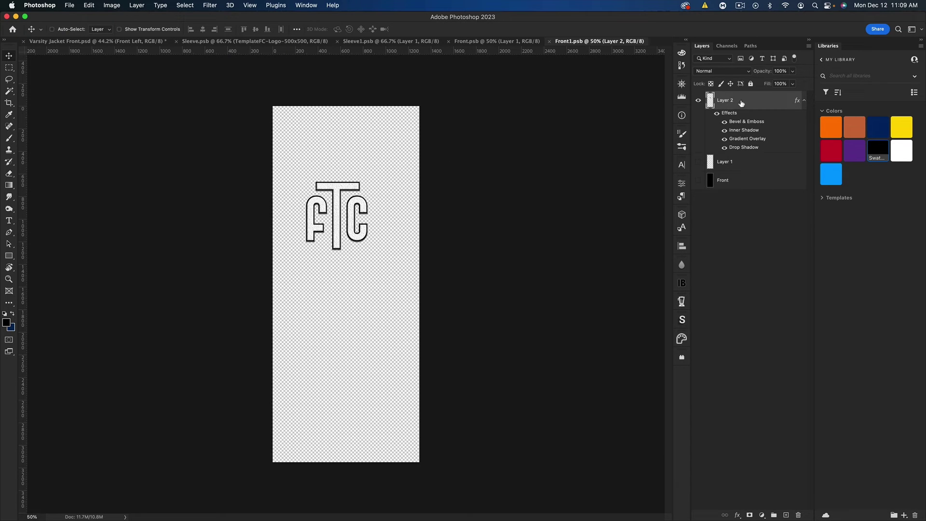
click(698, 182)
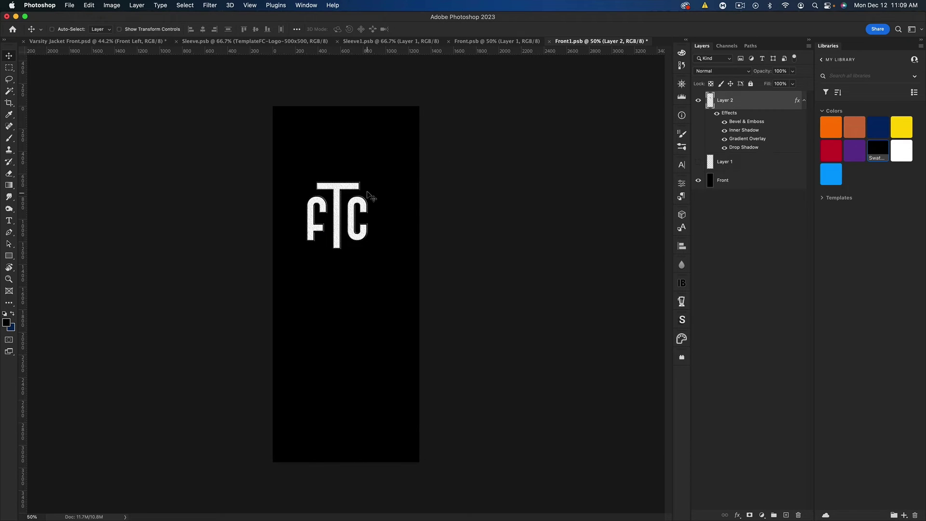
Step: Inspect the logo edges close up, then fit the canvas and hide the black Front layer
key(super+equal)
key(super+equal)
key(super+equal)
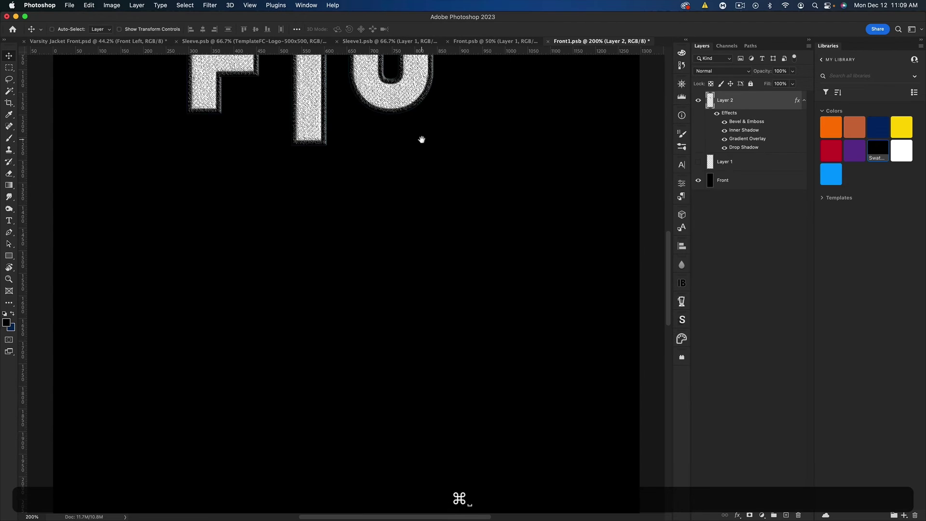
scroll(463, 339, up, 5)
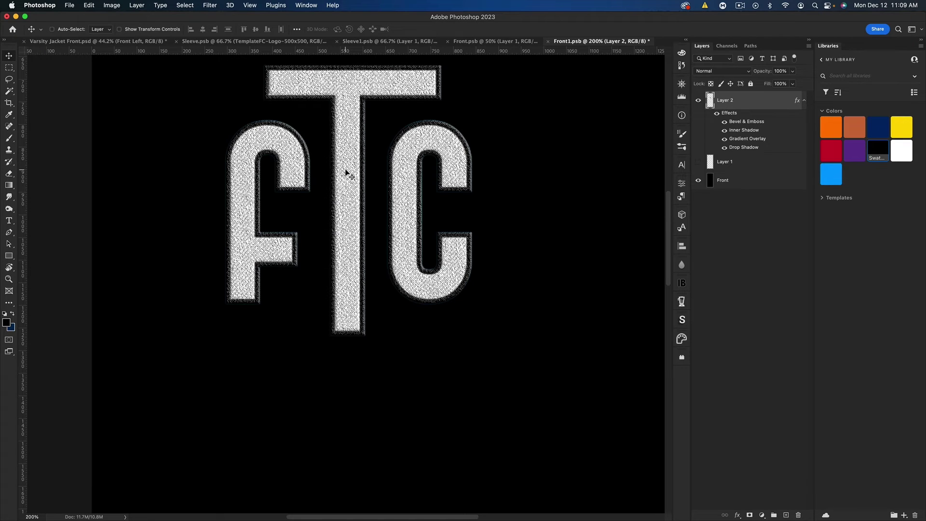
key(super+0)
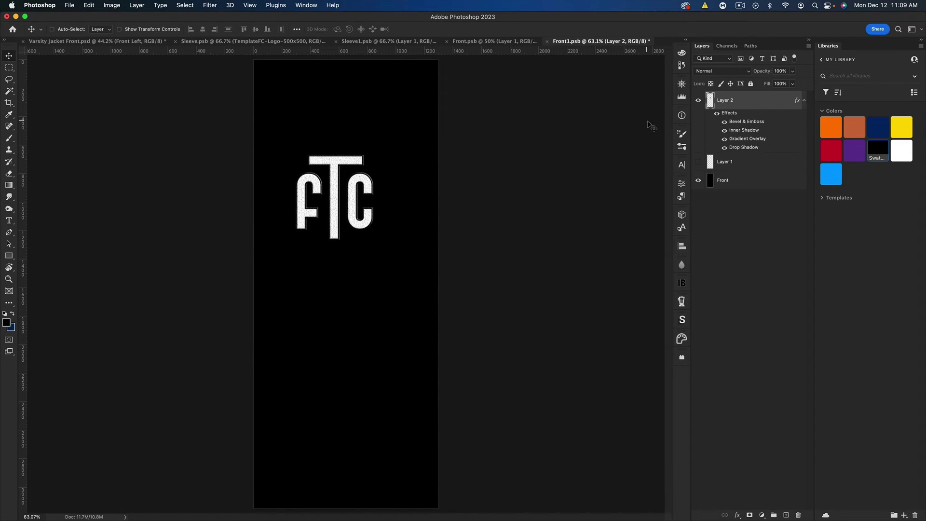
click(701, 180)
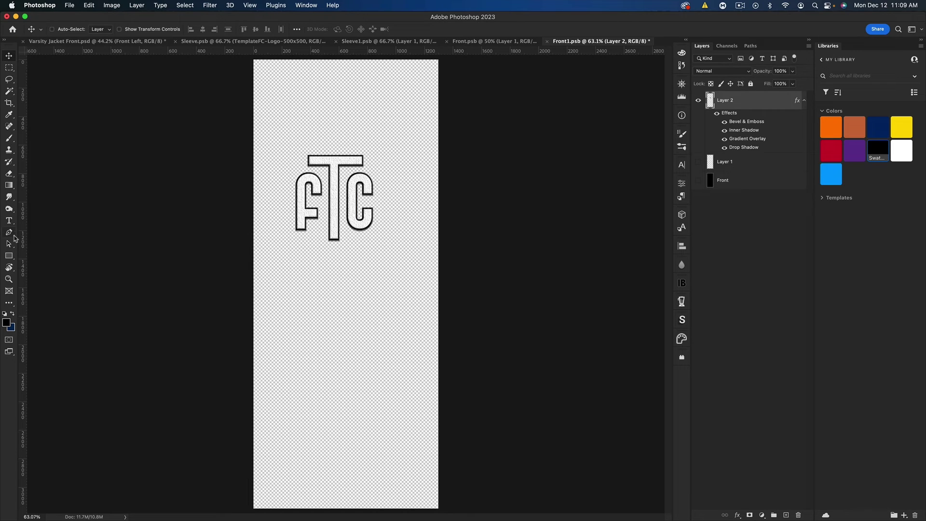
Step: Add a new text layer containing the letter F on the canvas
click(9, 221)
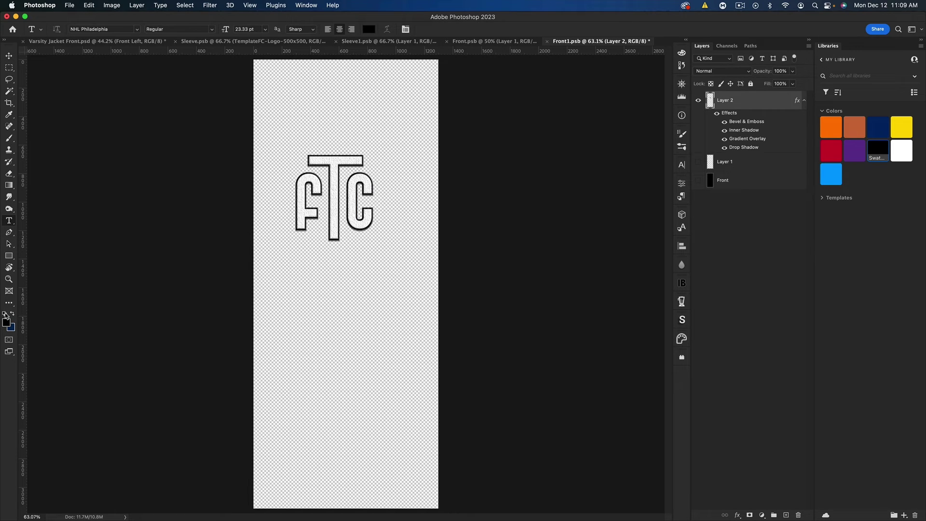
click(337, 284)
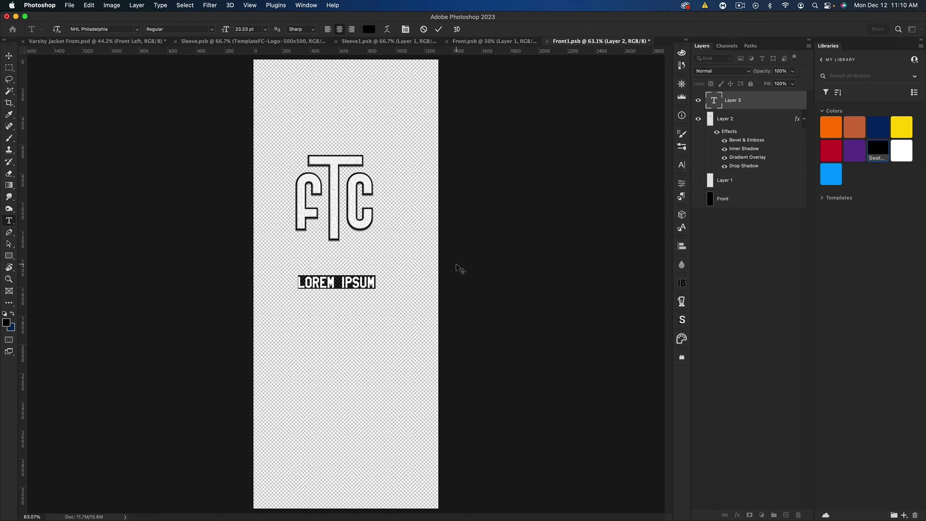
text(F)
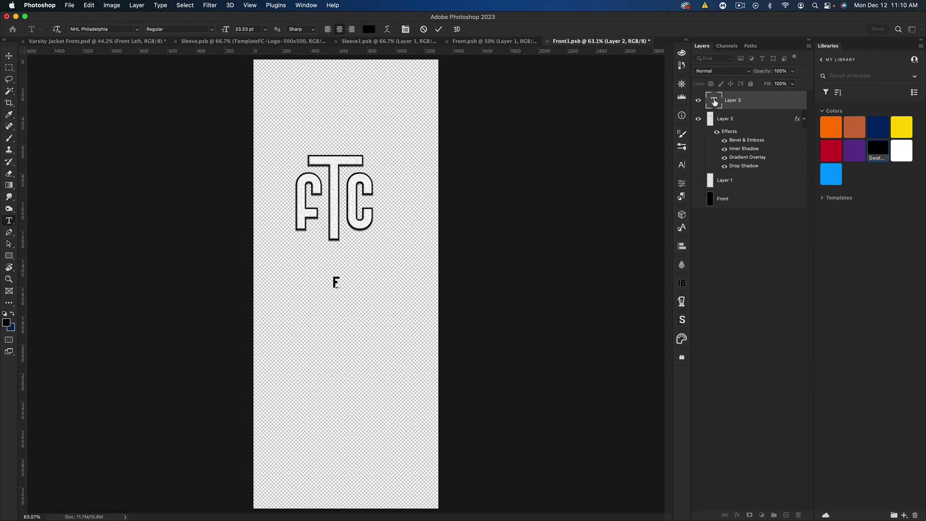
click(715, 101)
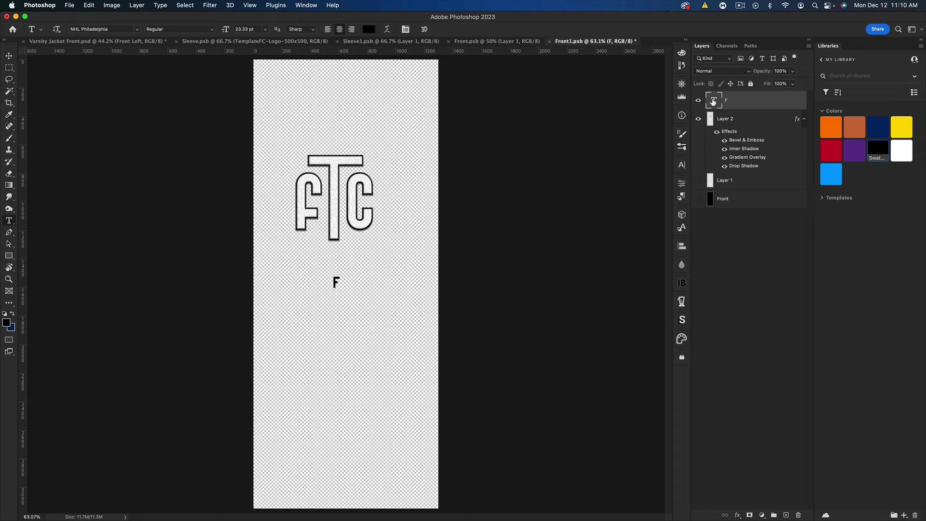
Step: Set the F to the a Absolute Empire font and scale it up about 787% over the logo
double_click(714, 101)
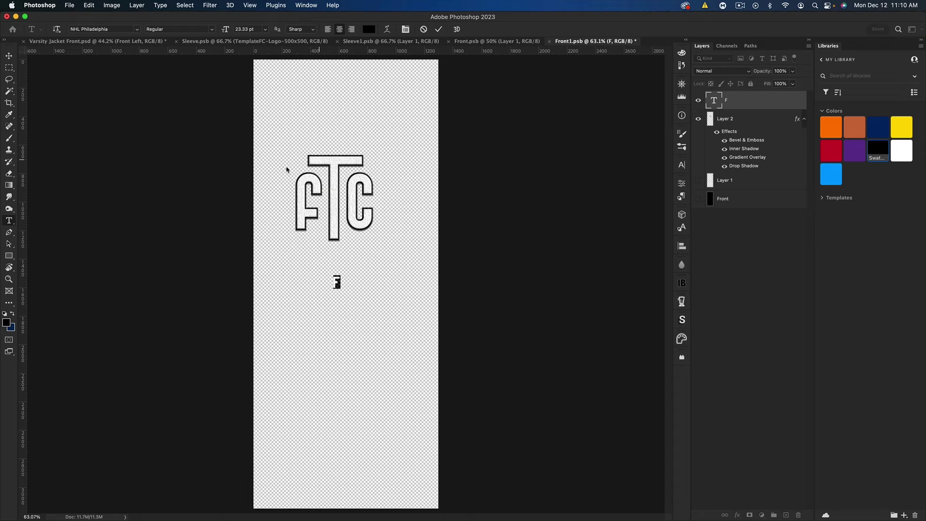
click(137, 30)
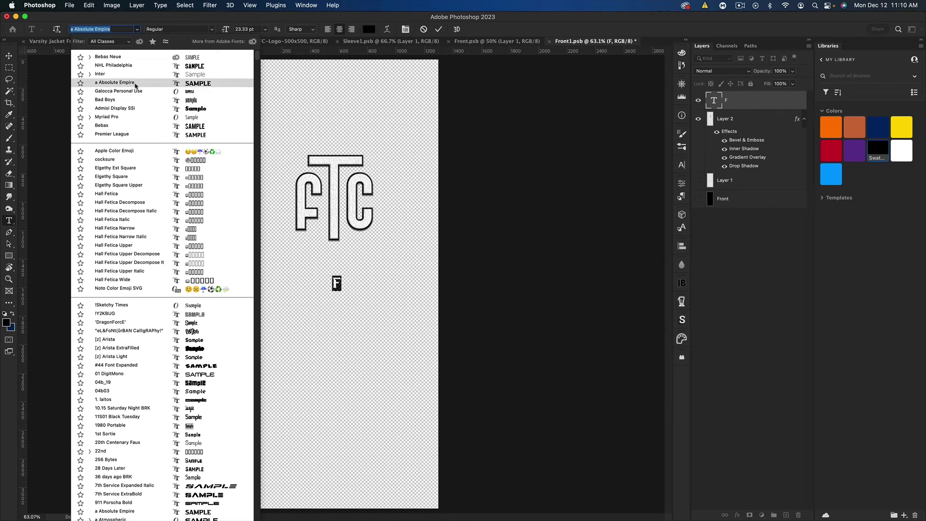
click(134, 84)
key(super+t)
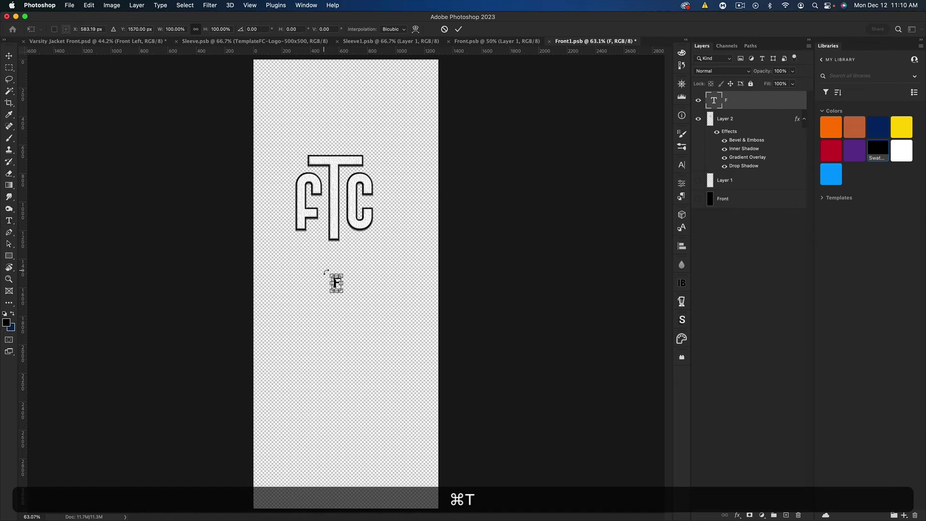
drag(336, 275, 351, 169)
key(Return)
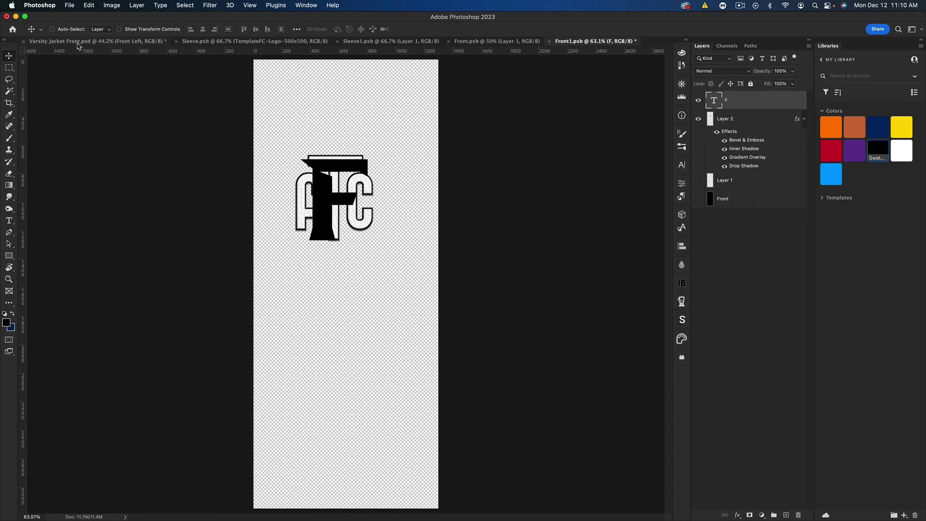
Step: Make the F text white
click(78, 43)
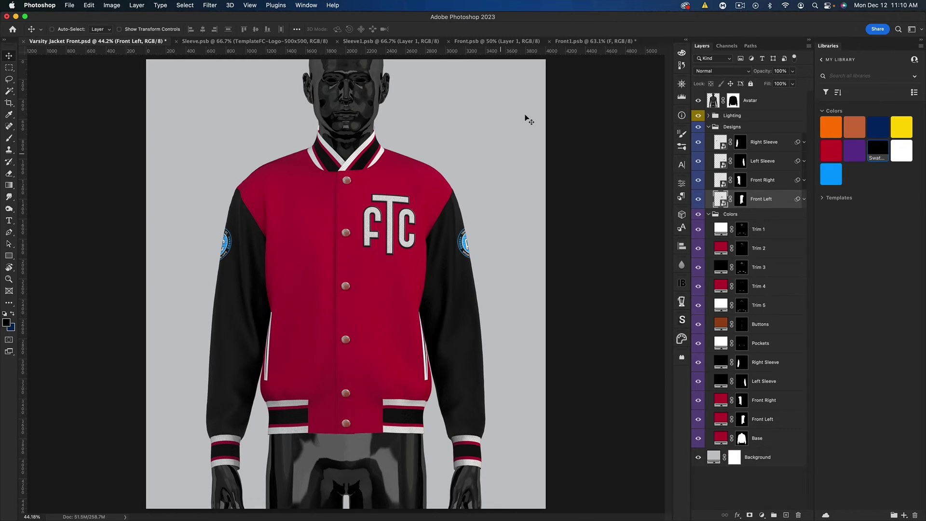
click(586, 43)
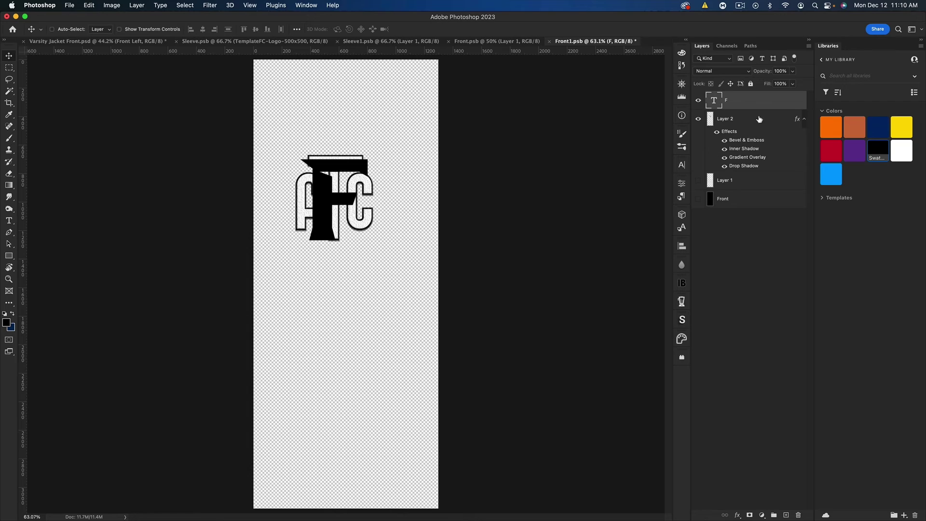
click(902, 151)
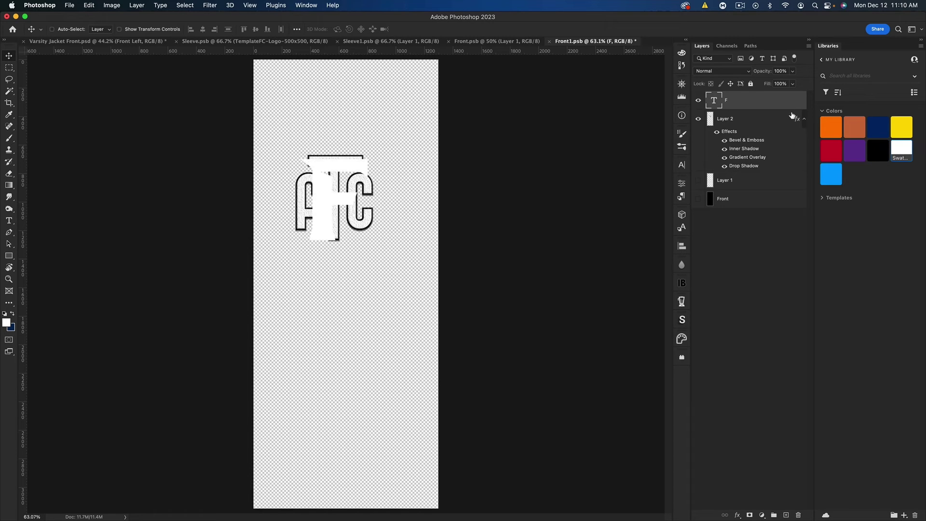
Step: Copy the FTC logo layer's style onto the F and hide the original Layer 2
right_click(738, 124)
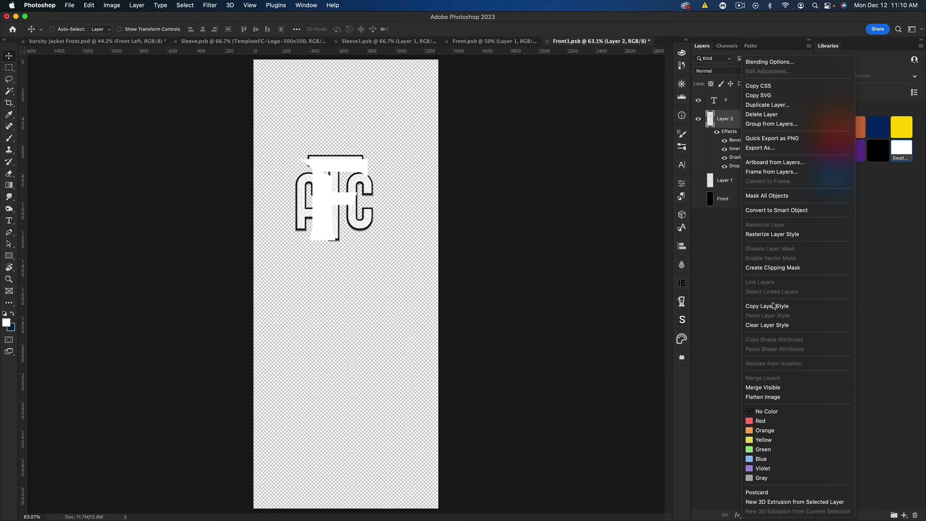
click(773, 305)
drag(730, 133, 732, 101)
click(700, 163)
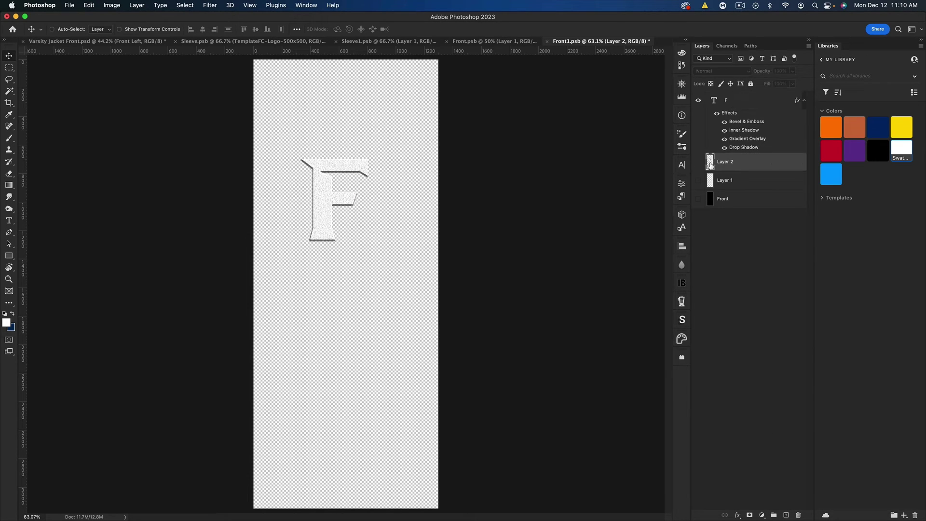
Step: Reduce the F's drop shadow distance to 2
key(super)
key(super+equal)
key(super+equal)
key(super+equal)
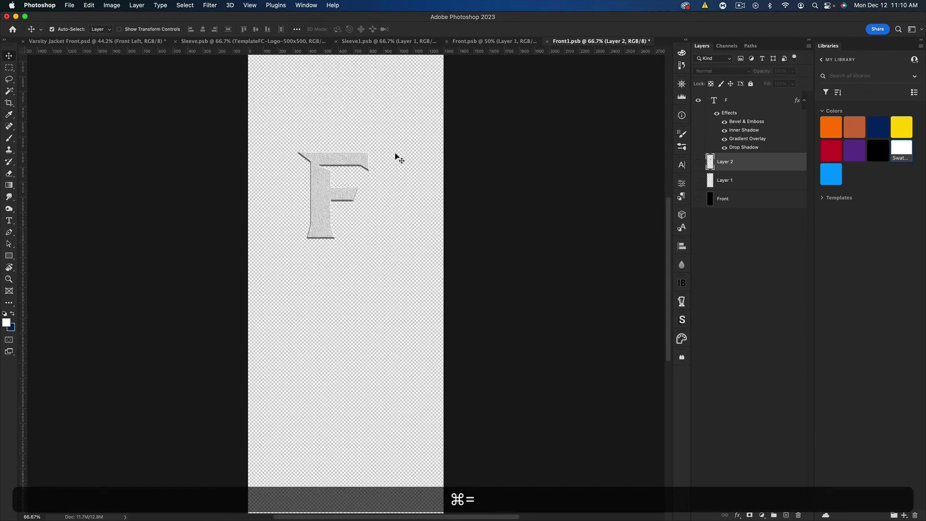
drag(393, 151, 430, 271)
double_click(766, 97)
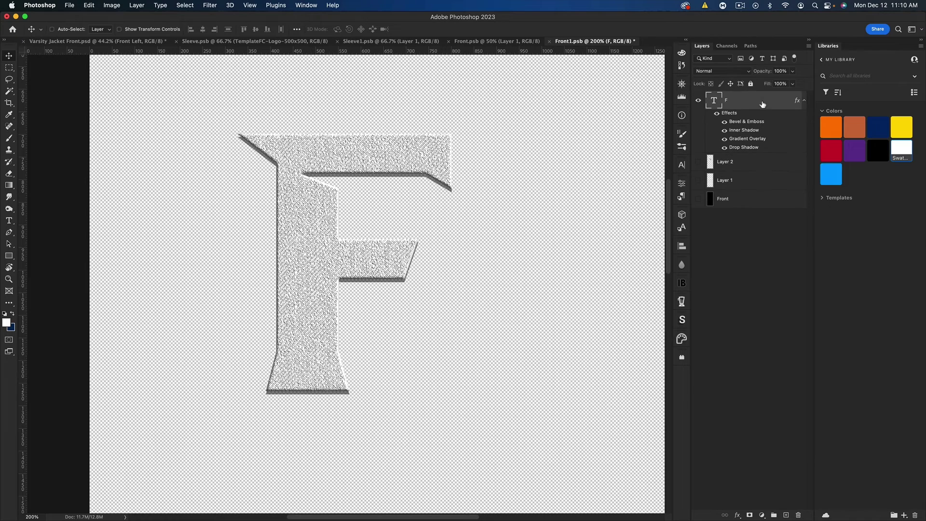
click(619, 328)
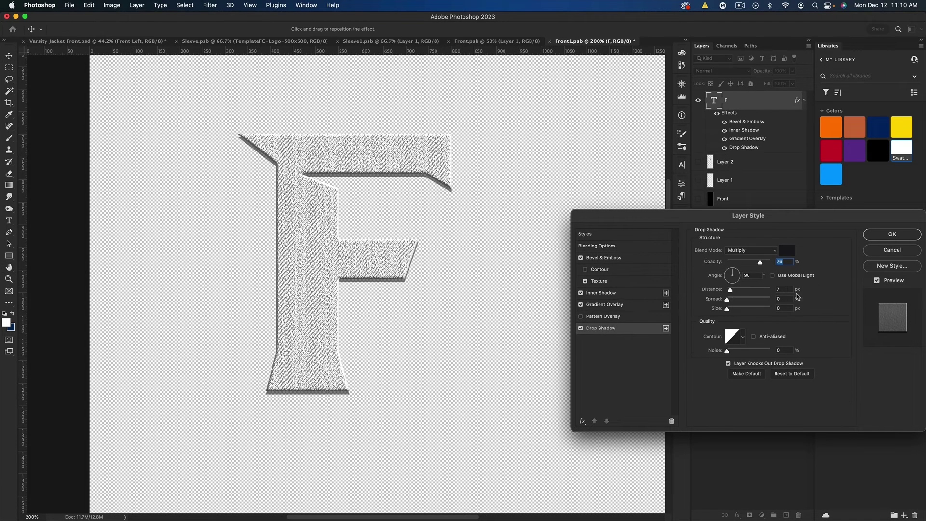
click(700, 288)
text(2)
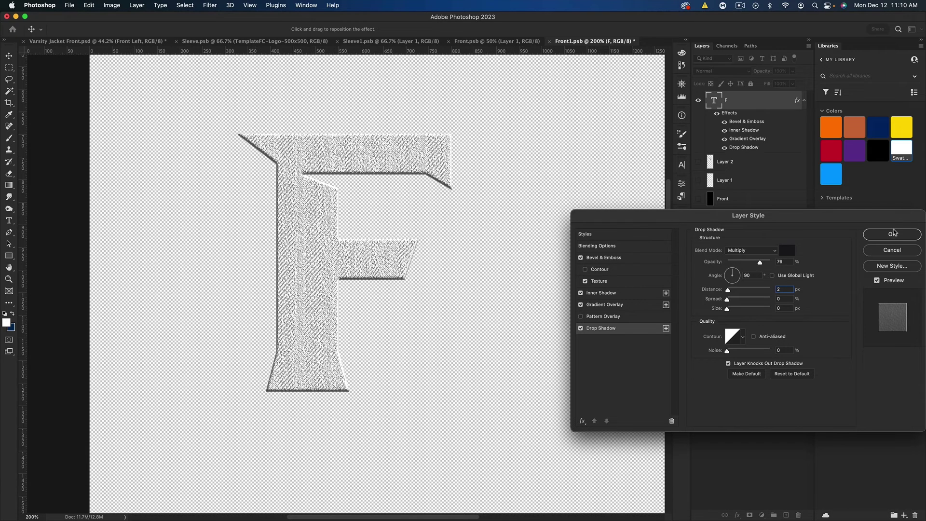
click(892, 234)
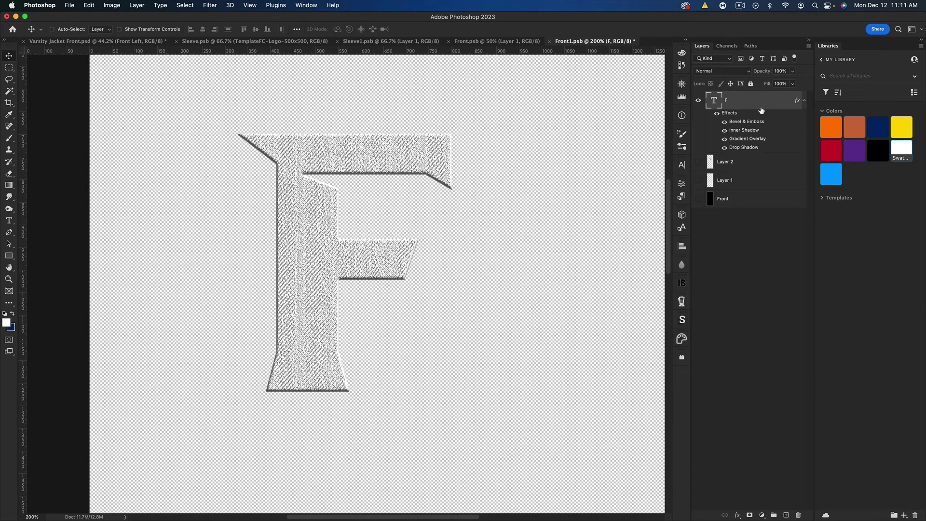
Step: Duplicate the F layer and clear the copy's layer style
key(super)
key(super+j)
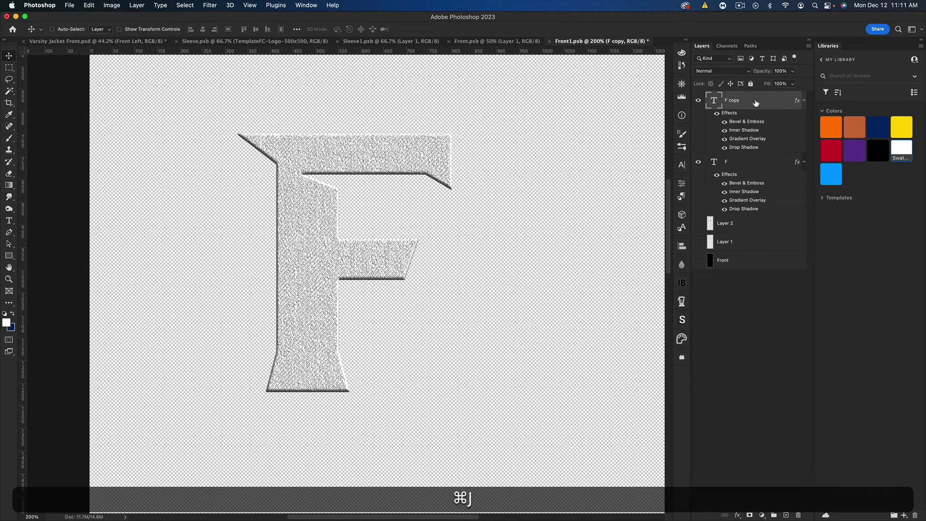
right_click(756, 103)
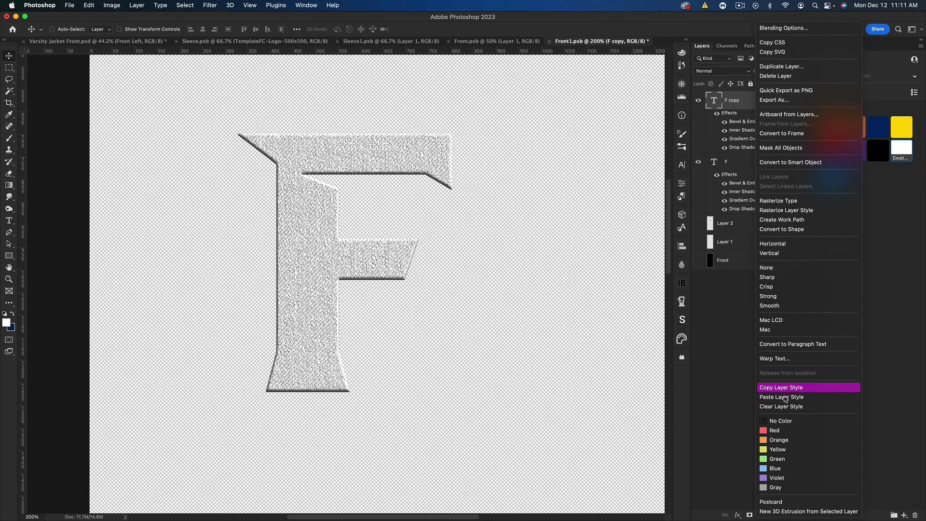
click(782, 407)
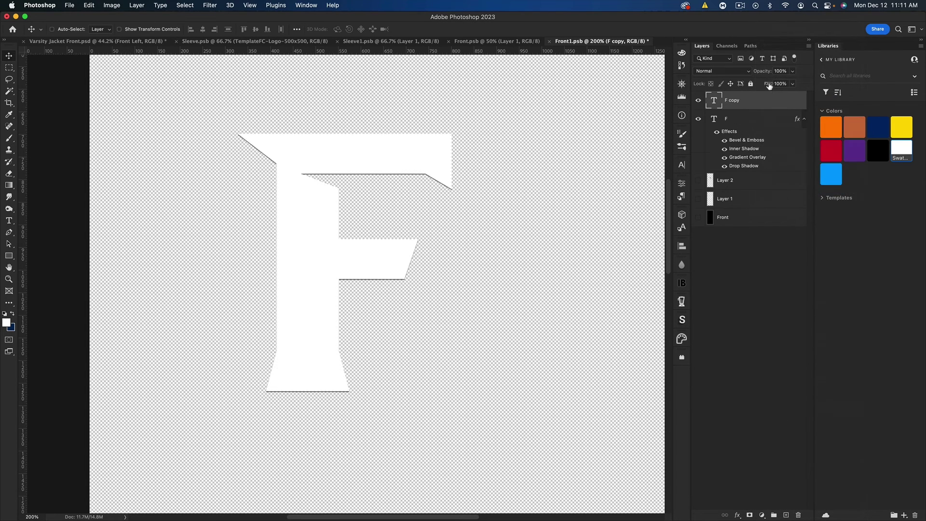
Step: Set F copy's fill to 0% and give it a centered 9 px black stroke
drag(769, 86, 582, 85)
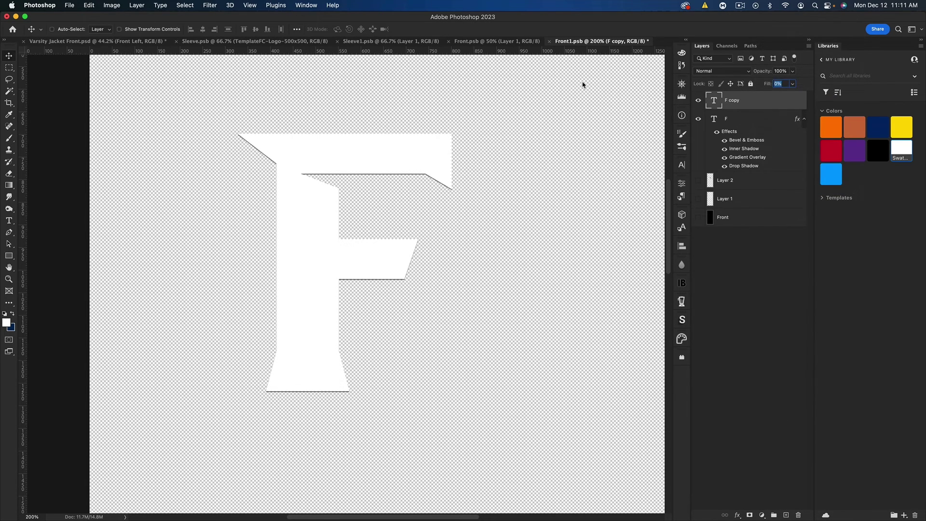
double_click(773, 103)
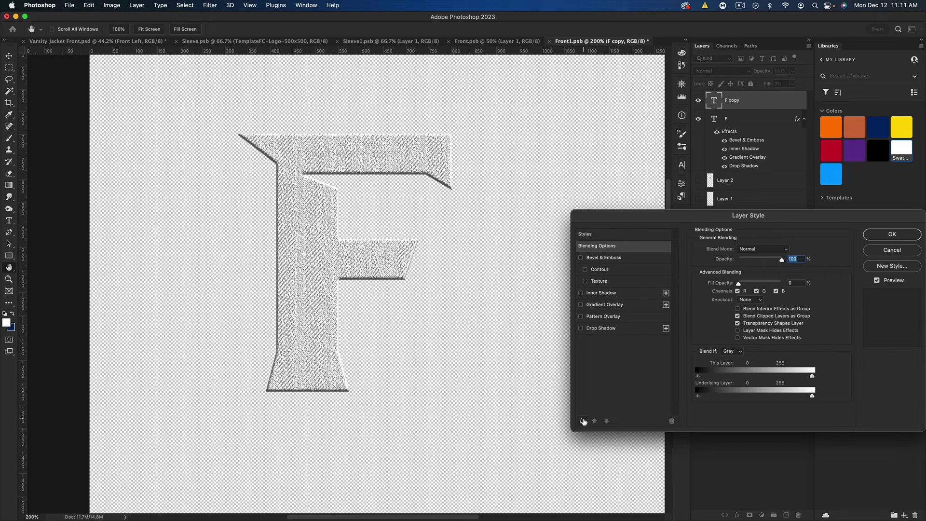
click(583, 422)
click(591, 454)
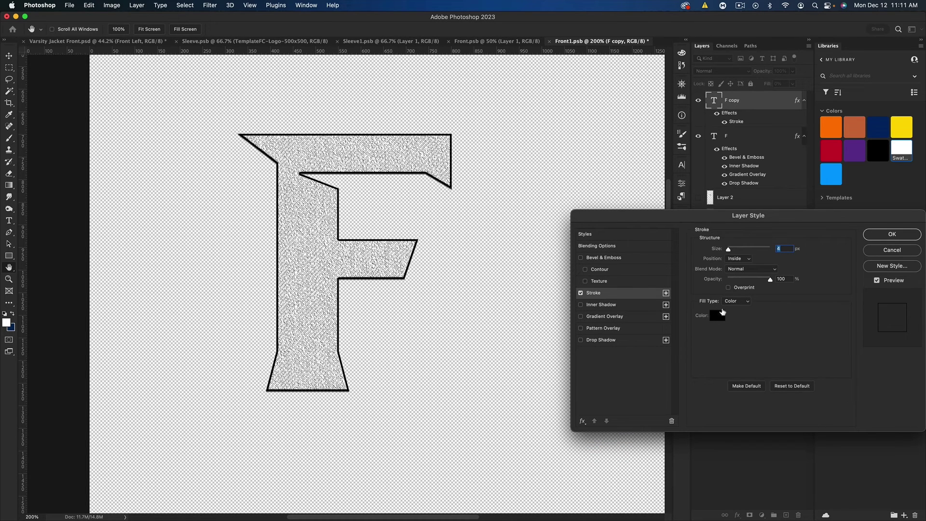
click(736, 259)
click(745, 268)
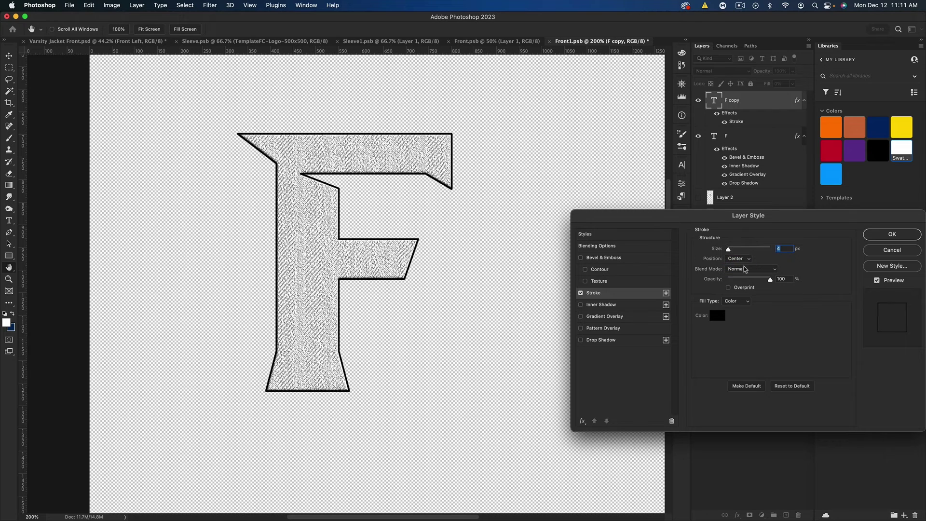
drag(730, 250, 732, 250)
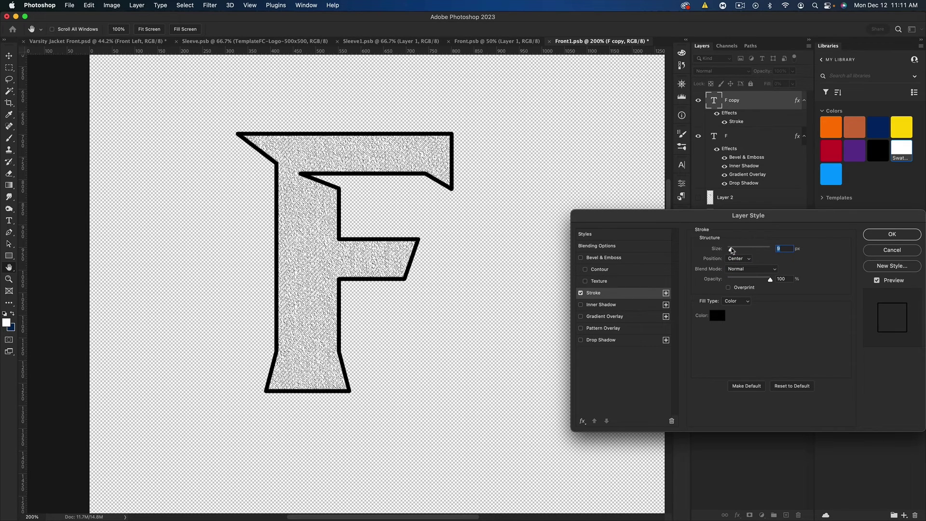
click(892, 234)
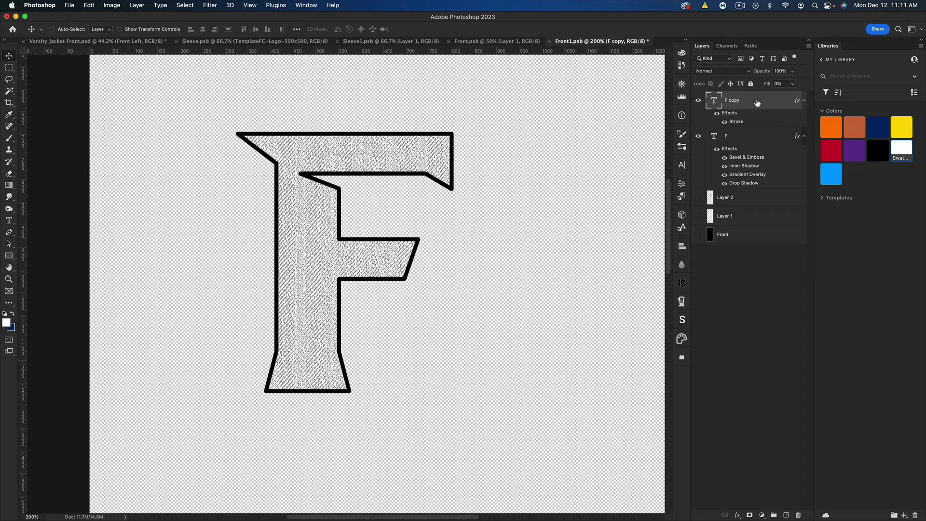
Step: Rasterize F copy's layer style and paste F's copied effects onto it
right_click(754, 105)
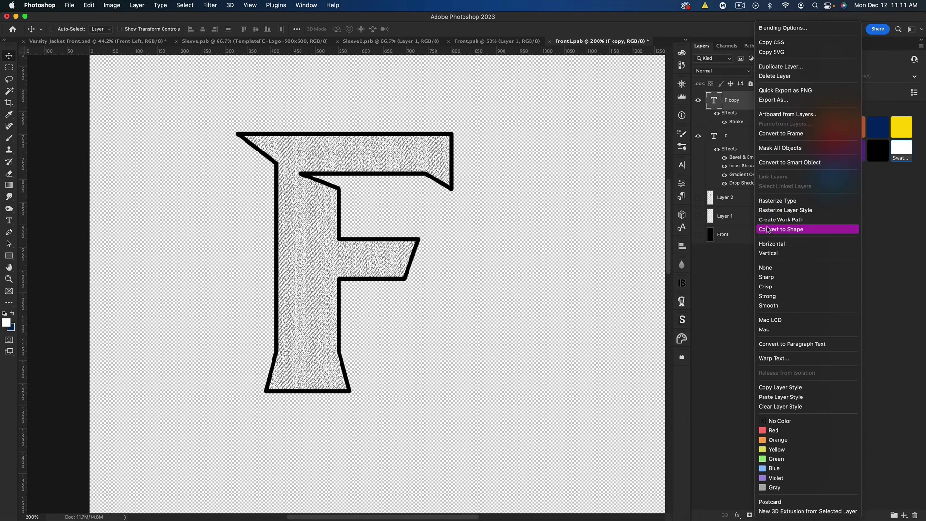
click(796, 214)
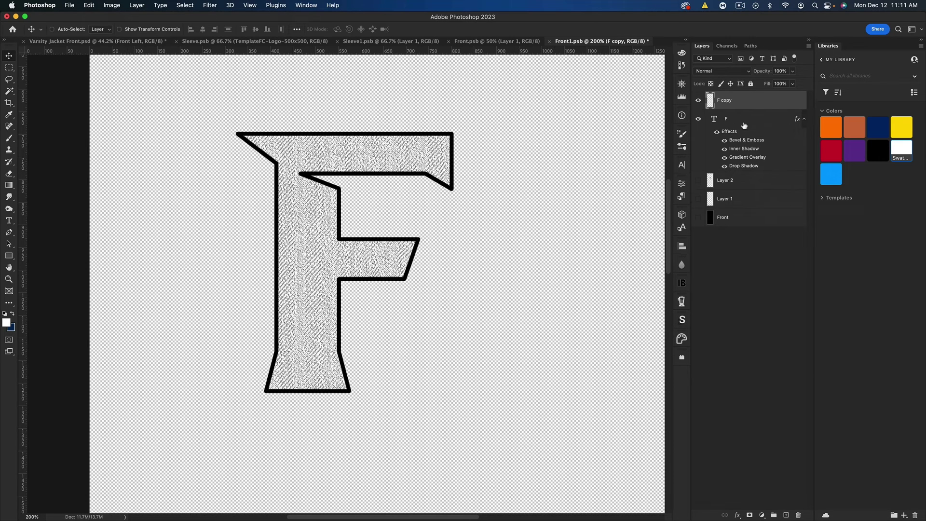
right_click(740, 102)
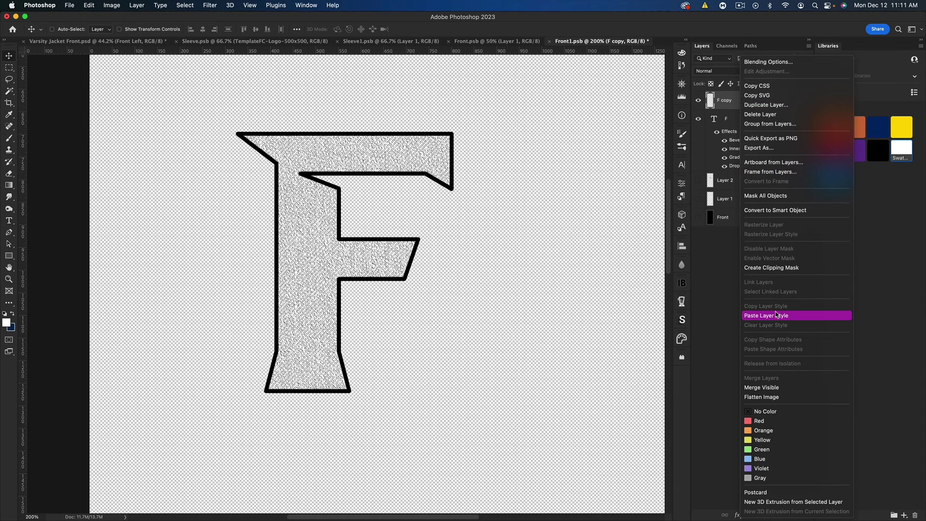
click(777, 315)
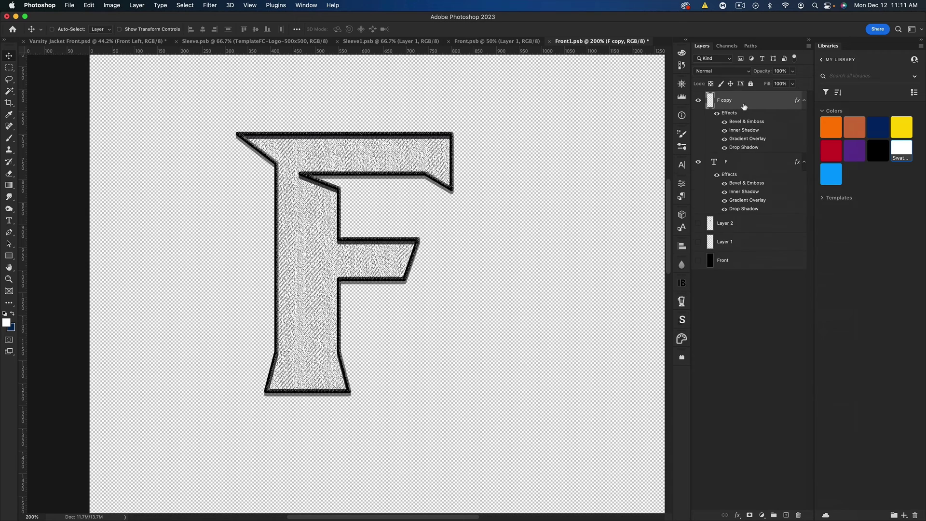
Step: Shorten F copy's drop shadow distance to 1 px
double_click(744, 106)
click(606, 332)
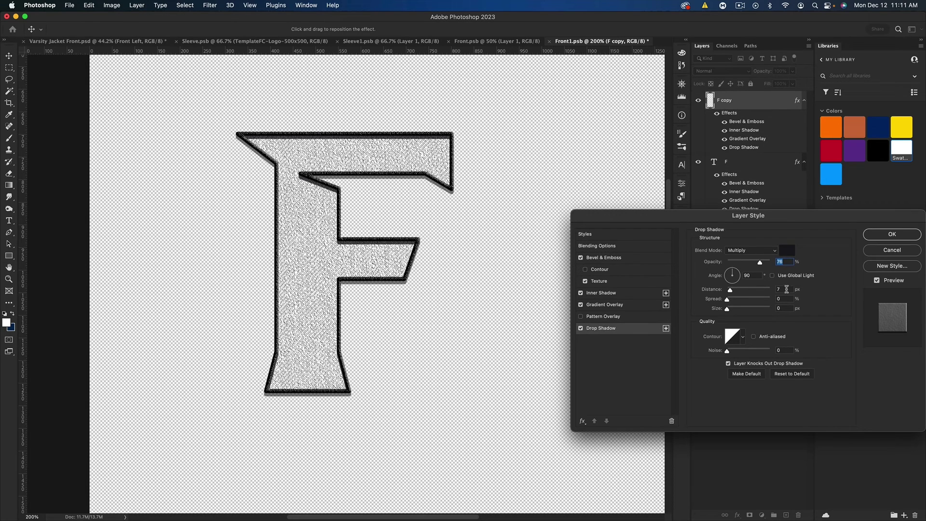
click(786, 288)
text(1)
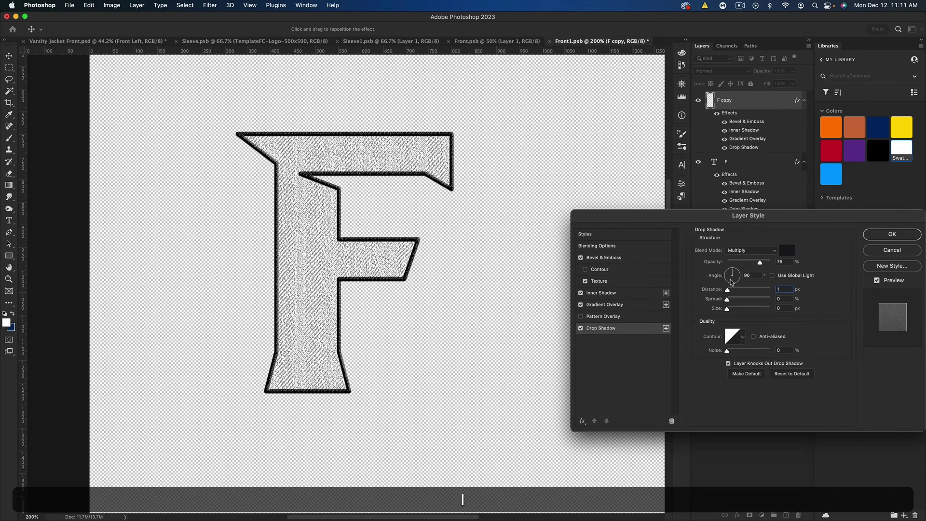
click(892, 234)
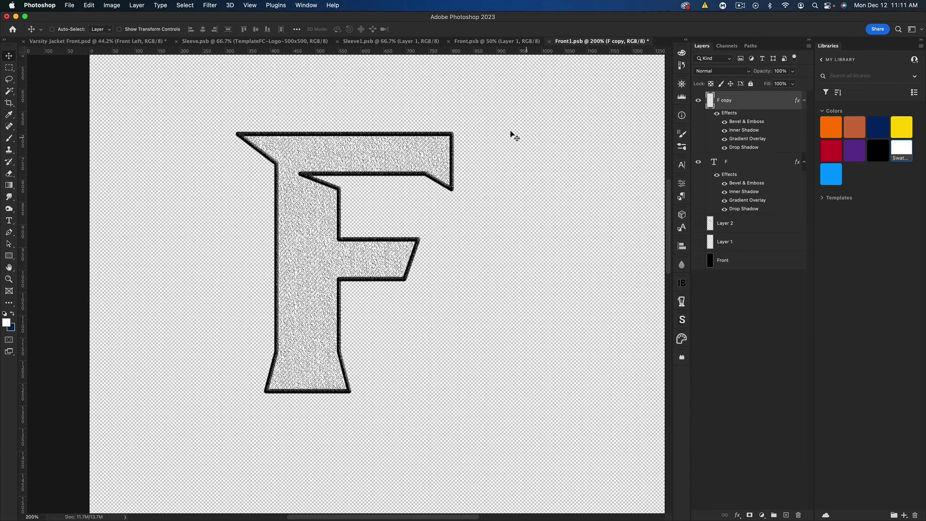
Step: Fit the F design in view, save it, and check it on the jacket mockup
key(super+0)
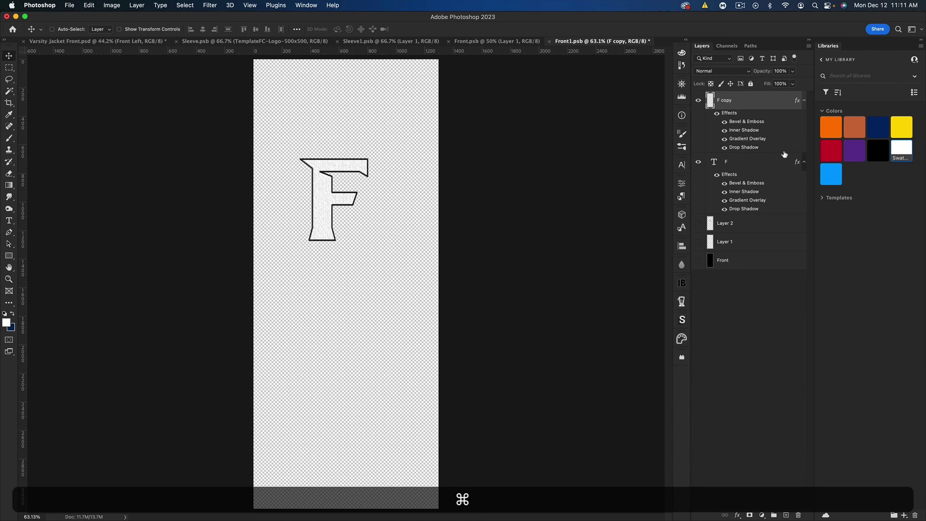
key(super+s)
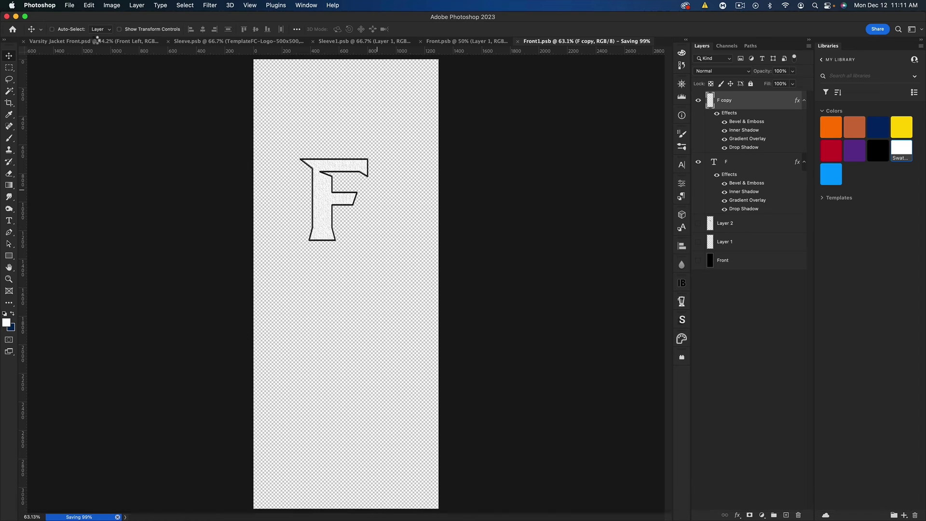
click(72, 41)
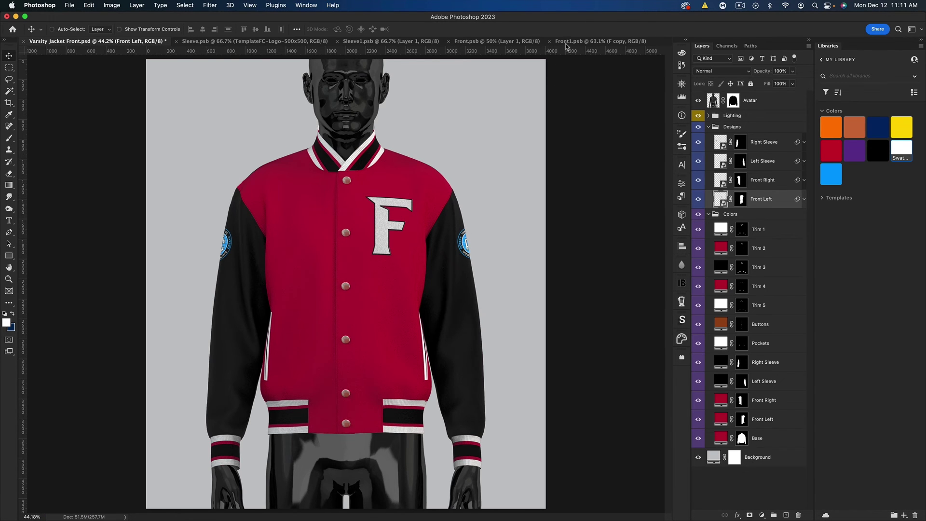
click(579, 42)
Step: Scale both F layers up about 118.75%, save, and review the jacket mockup
shift+click(747, 162)
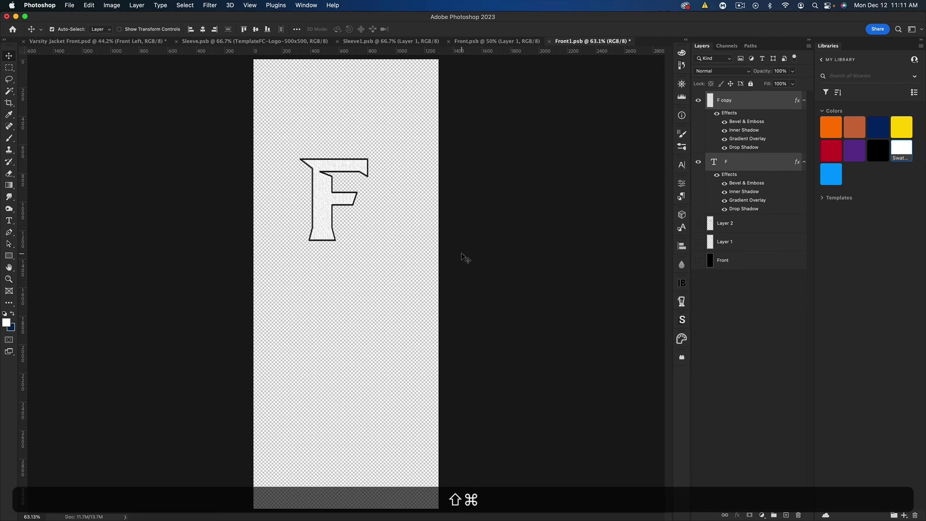
key(super+t)
drag(334, 241, 335, 249)
key(alt+Return)
key(super+s)
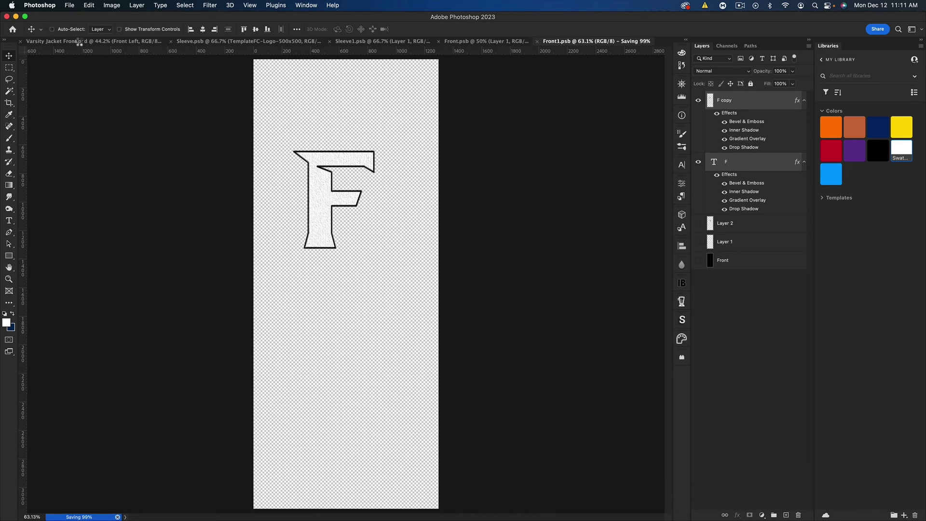
click(80, 41)
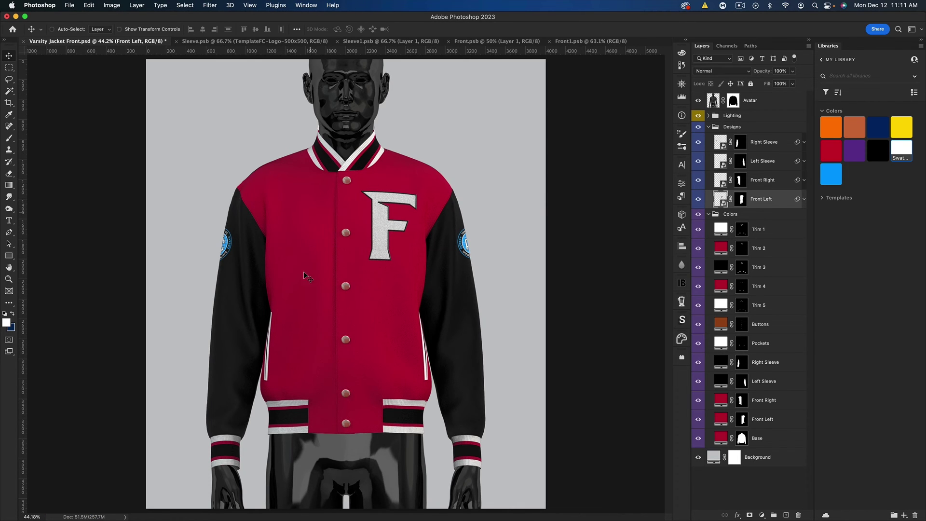
Step: Copy the F text layer into the Front design document
click(585, 41)
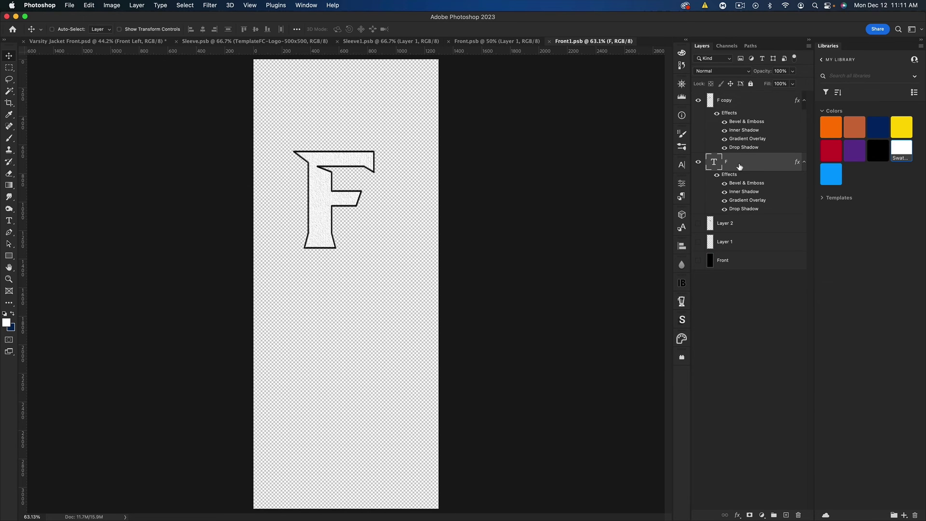
drag(321, 171, 467, 43)
drag(341, 201, 346, 201)
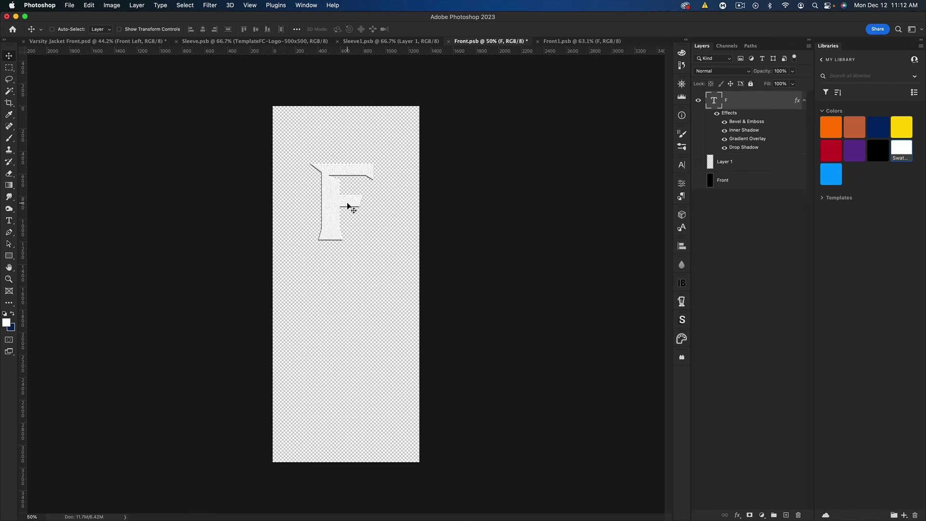
Step: Set the copied text to 40 pt and retype it as 'university of' / 'florida tech' on two lines
double_click(715, 101)
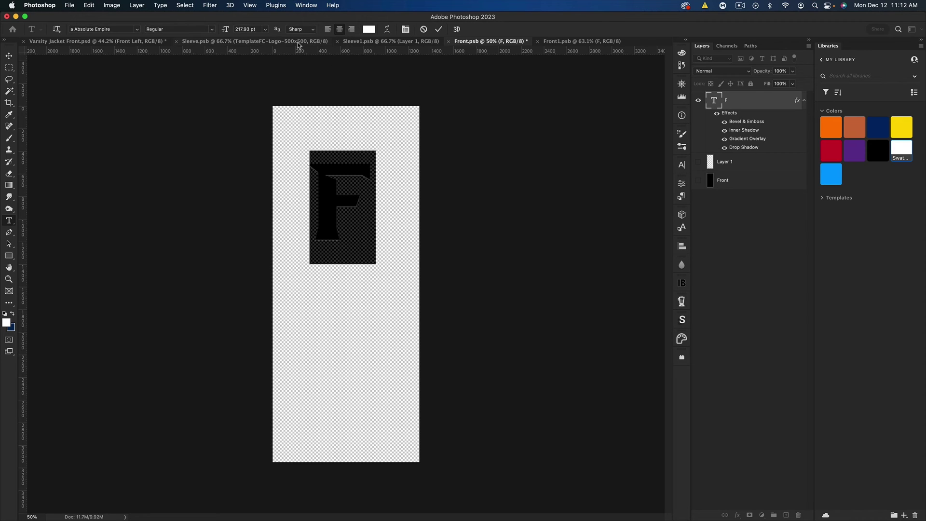
click(245, 29)
text(40)
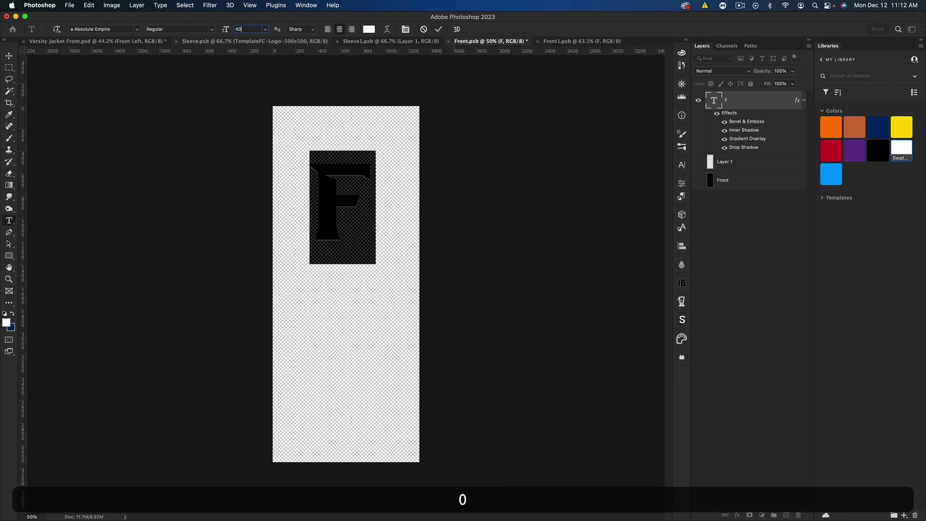
key(Return)
click(341, 235)
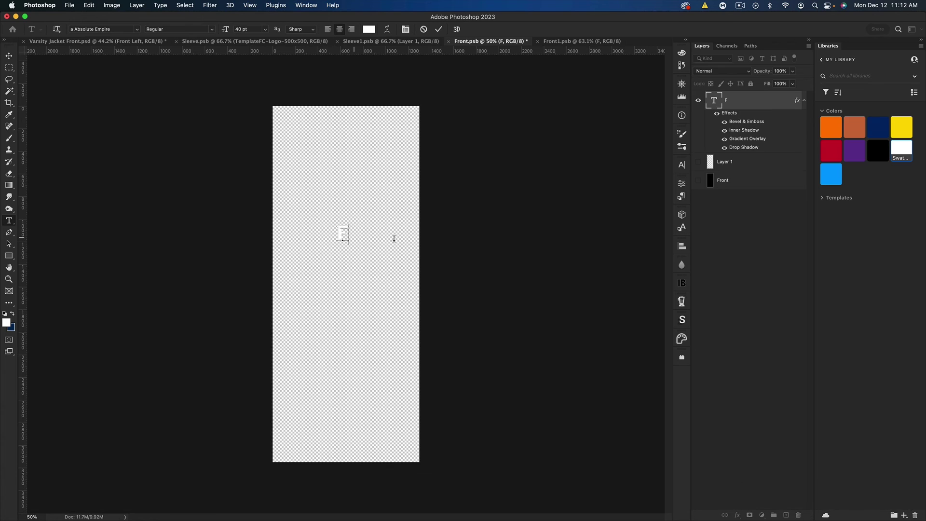
key(BackSpace)
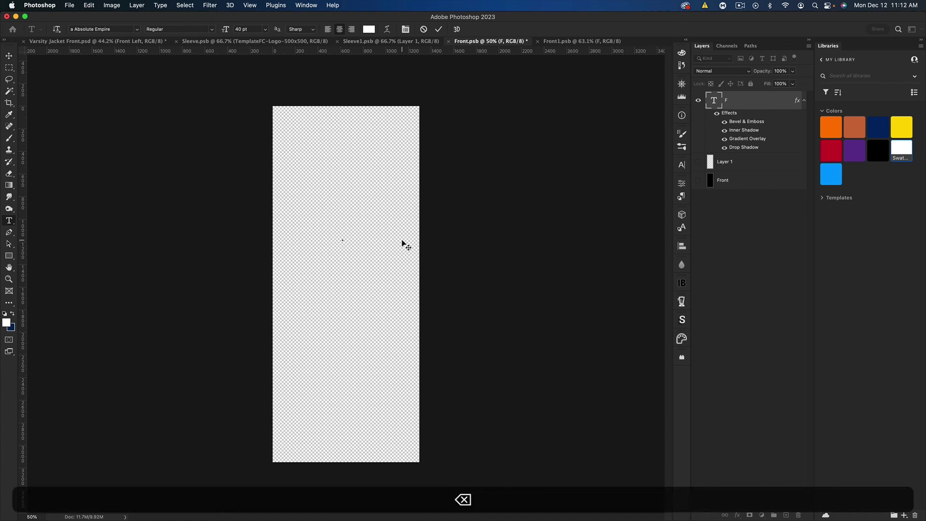
text(university)
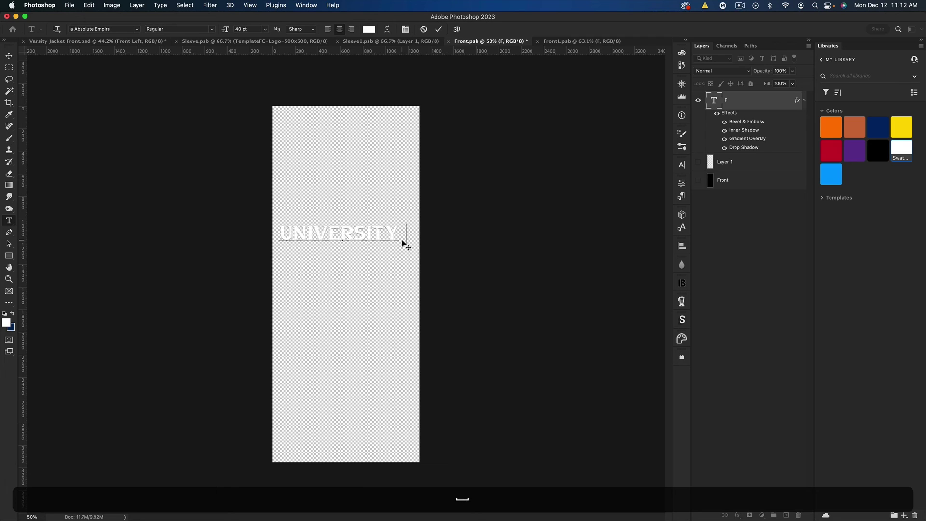
text( of)
key(Return)
text(florida tech)
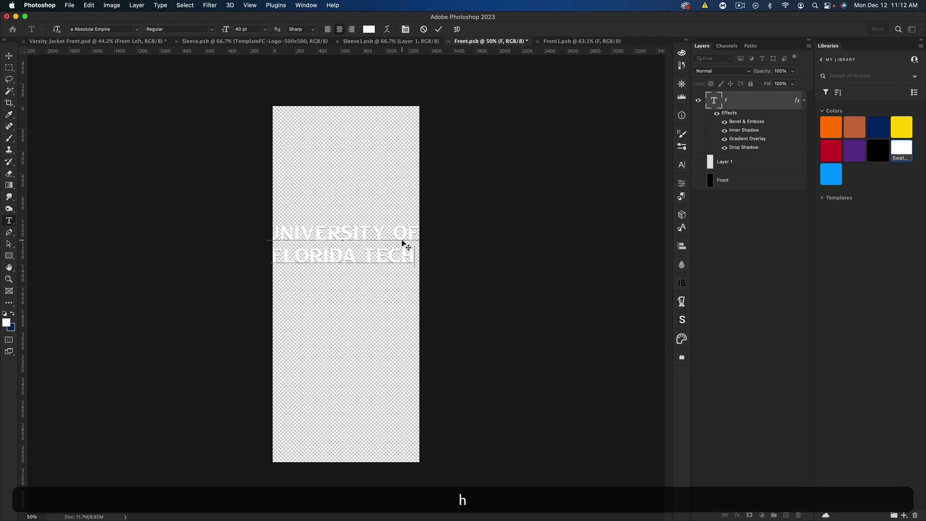
Step: Shrink the chest text to about 46%, move it up, and save Front.psb
click(9, 54)
key(ctrl+t)
drag(342, 248, 353, 197)
key(Return)
key(ctrl+s)
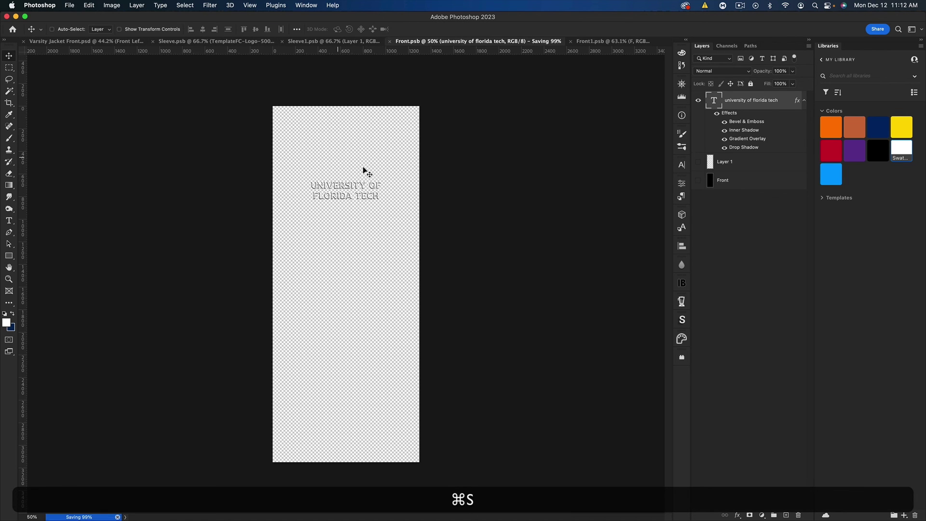
Step: Squeeze the chest text narrower from its left side, reposition it lower, and save Front.psb
click(66, 41)
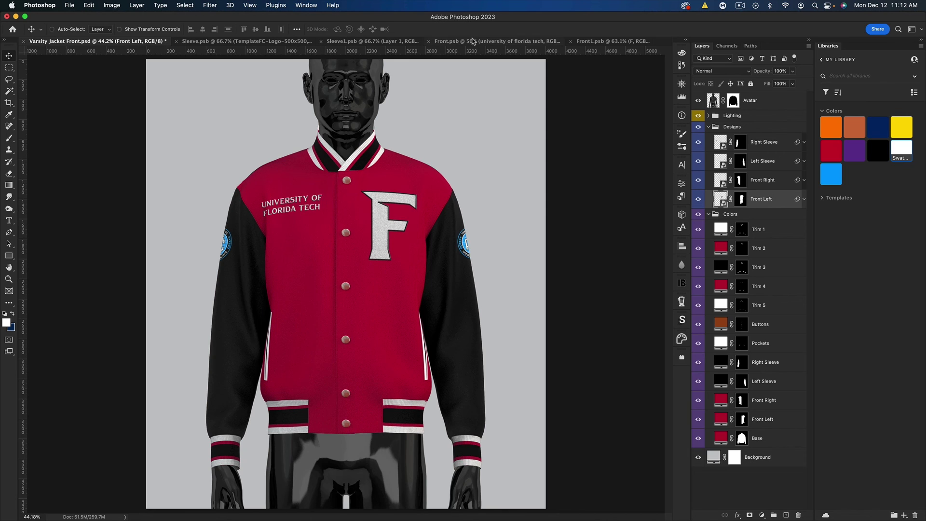
click(463, 42)
key(shift+super+t)
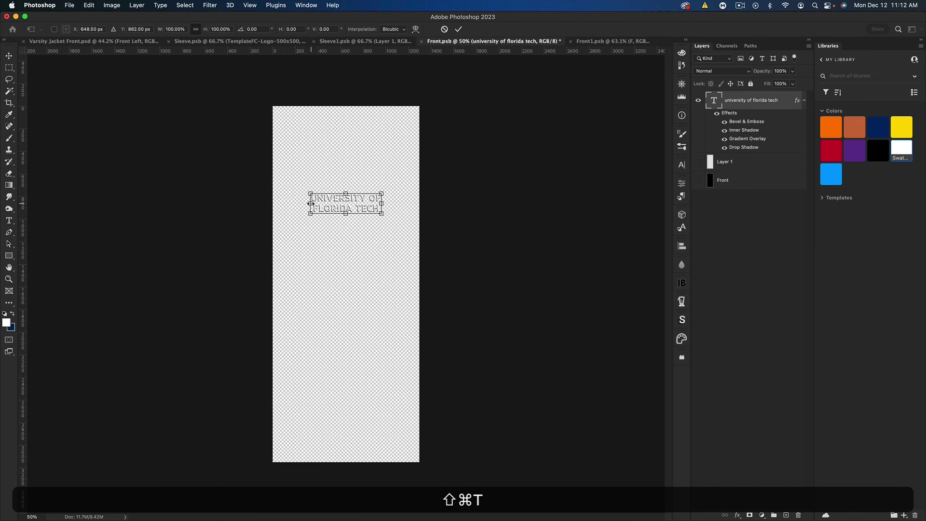
key(super+t)
drag(309, 203, 327, 203)
key(Return)
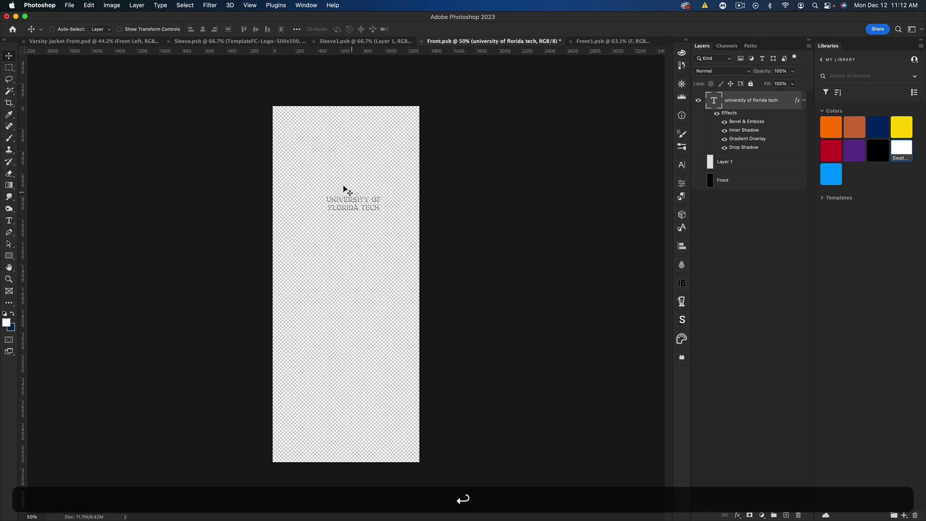
key(super+s)
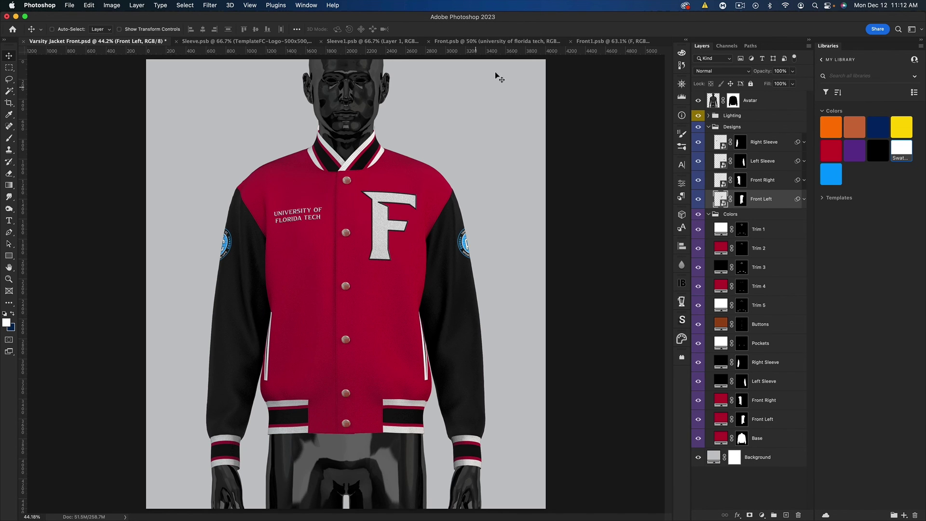
click(502, 42)
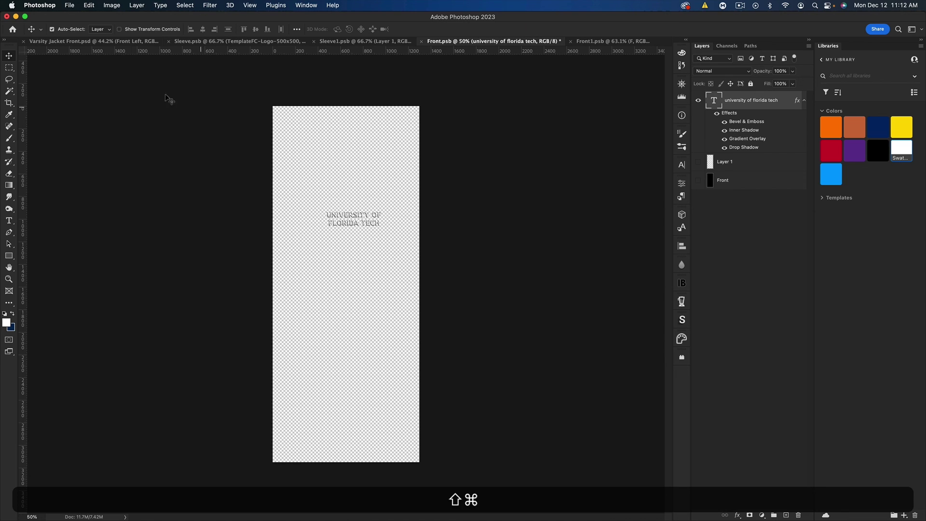
key(super+s)
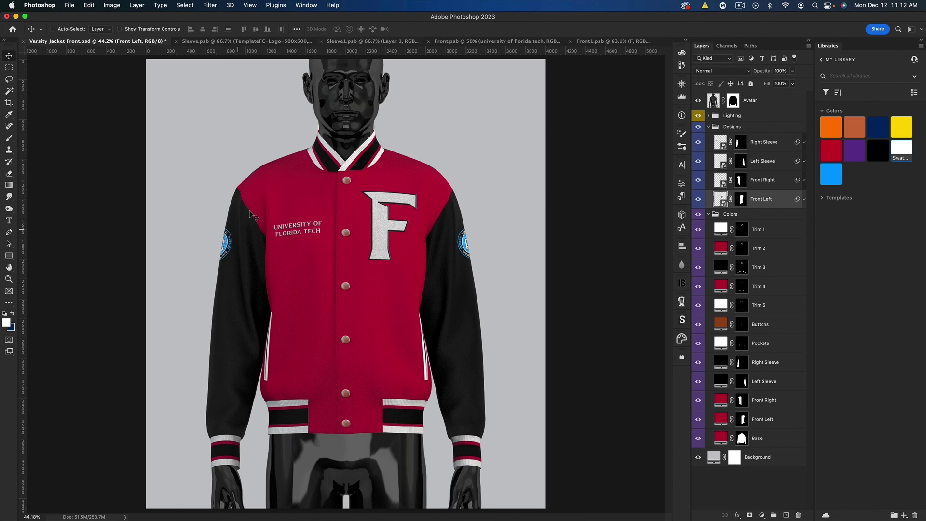
click(348, 43)
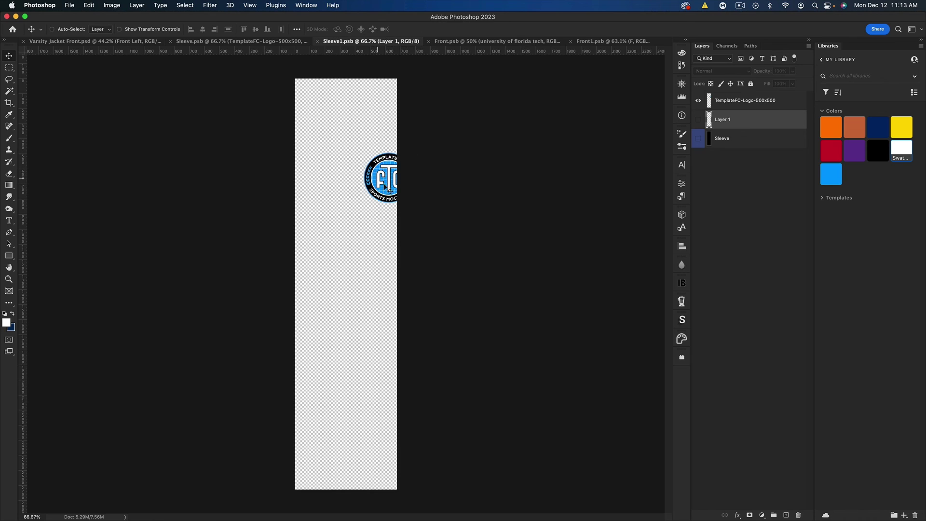
click(69, 42)
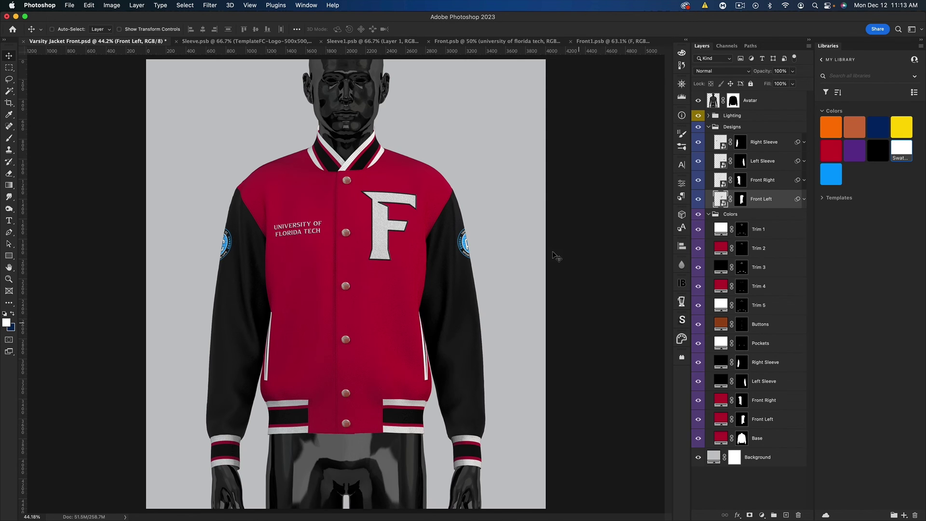